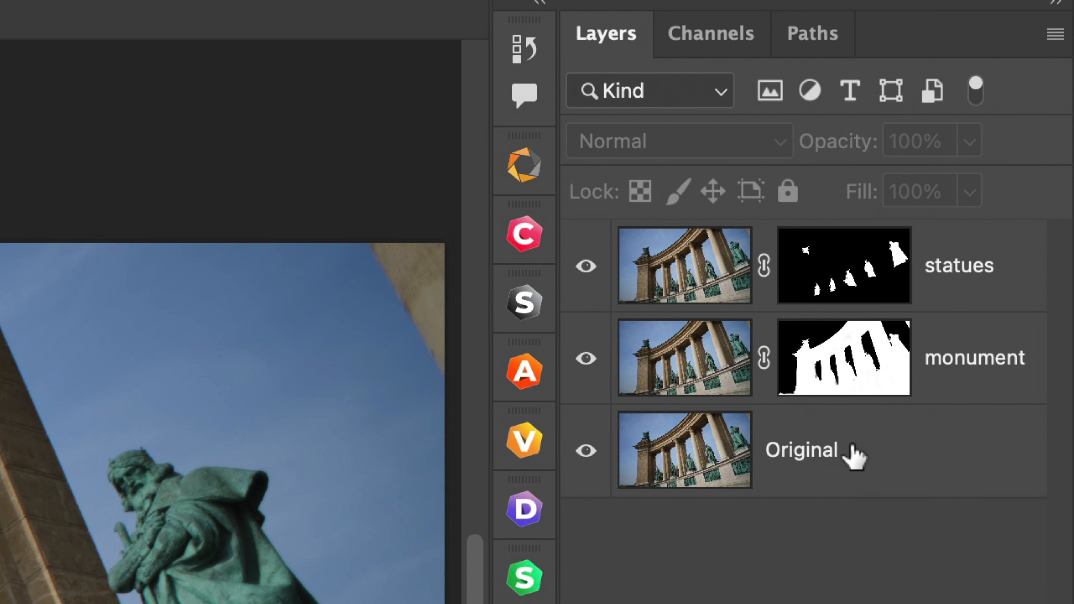
# - Duplicate the Original layer and name the copy "sky"
pyautogui.click(853, 456)
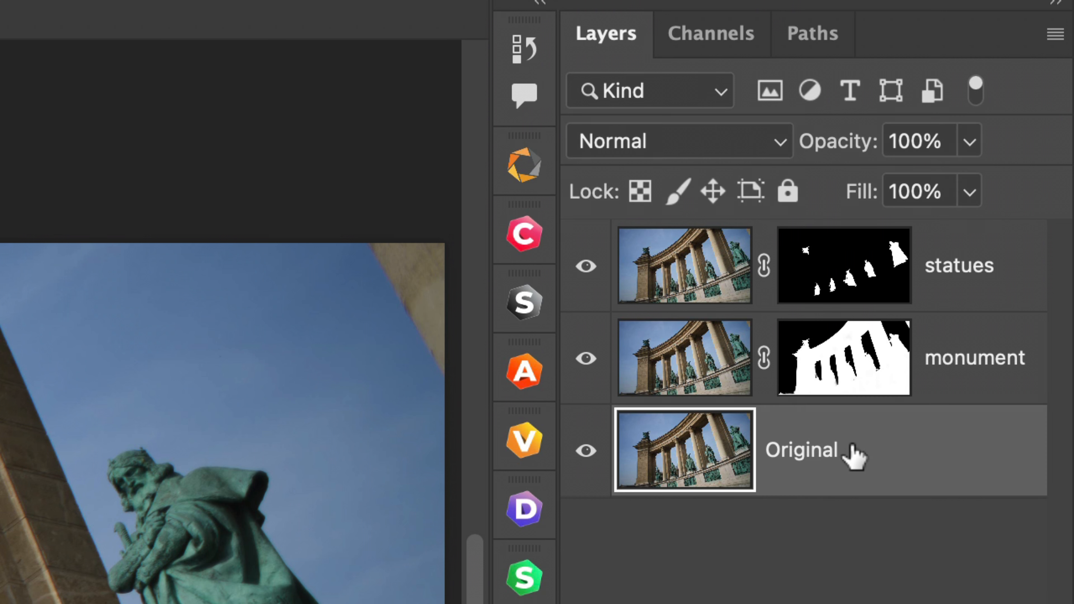
pyautogui.hotkey('ctrl', 'j')
pyautogui.doubleClick(839, 451)
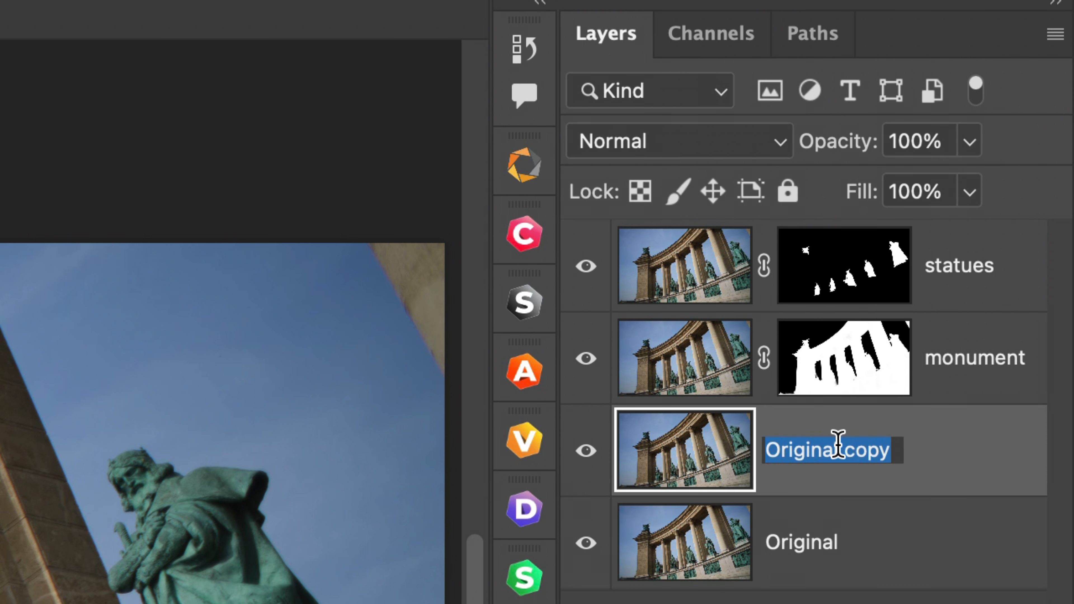
pyautogui.write('sky')
pyautogui.press('Return')
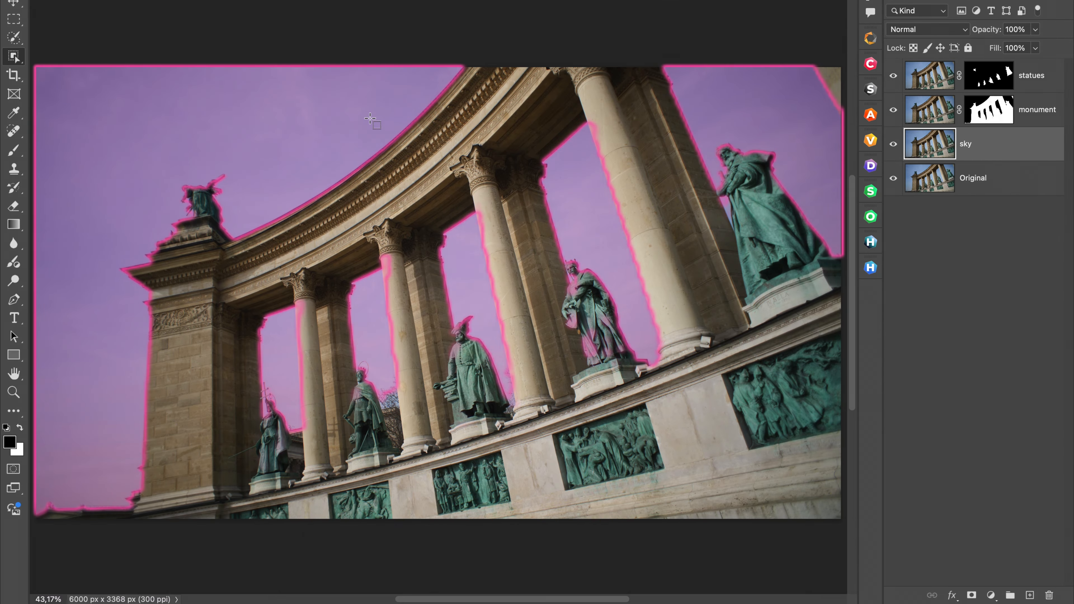
# - Select the whole sky area as an object and add it as a layer mask on the sky layer
pyautogui.click(370, 119)
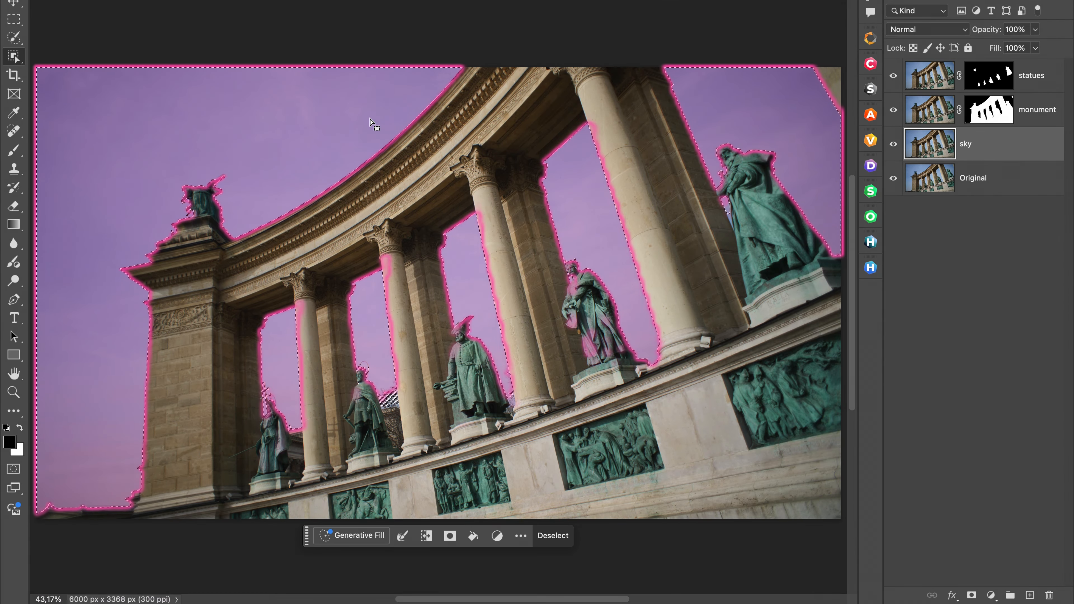
pyautogui.click(971, 595)
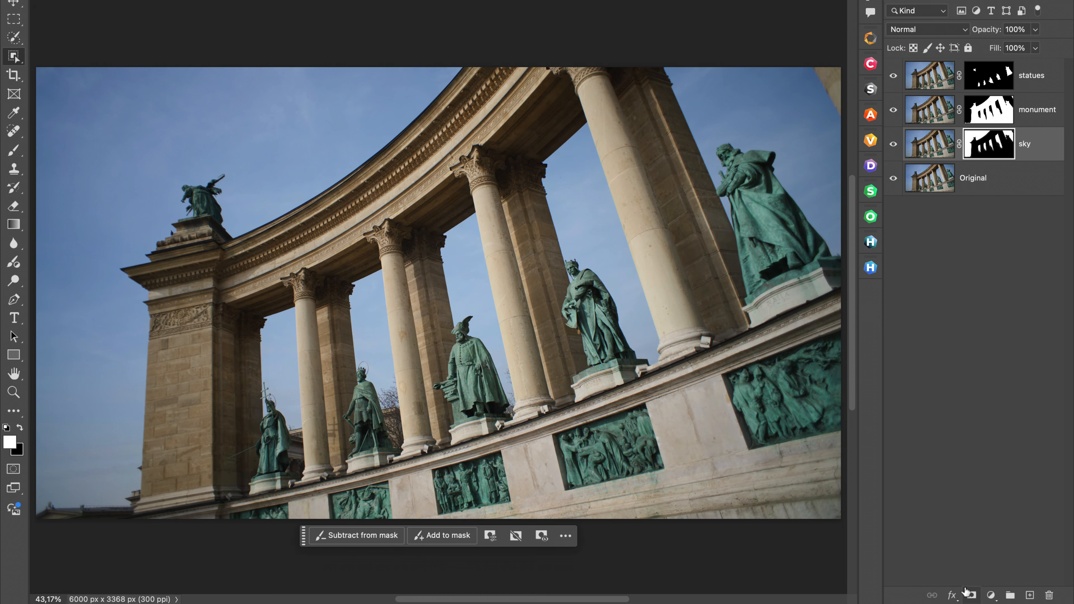
# - Hide all the layers and show them again one by one to check the masked areas
pyautogui.moveTo(893, 110); pyautogui.dragTo(894, 203)
pyautogui.click(893, 76)
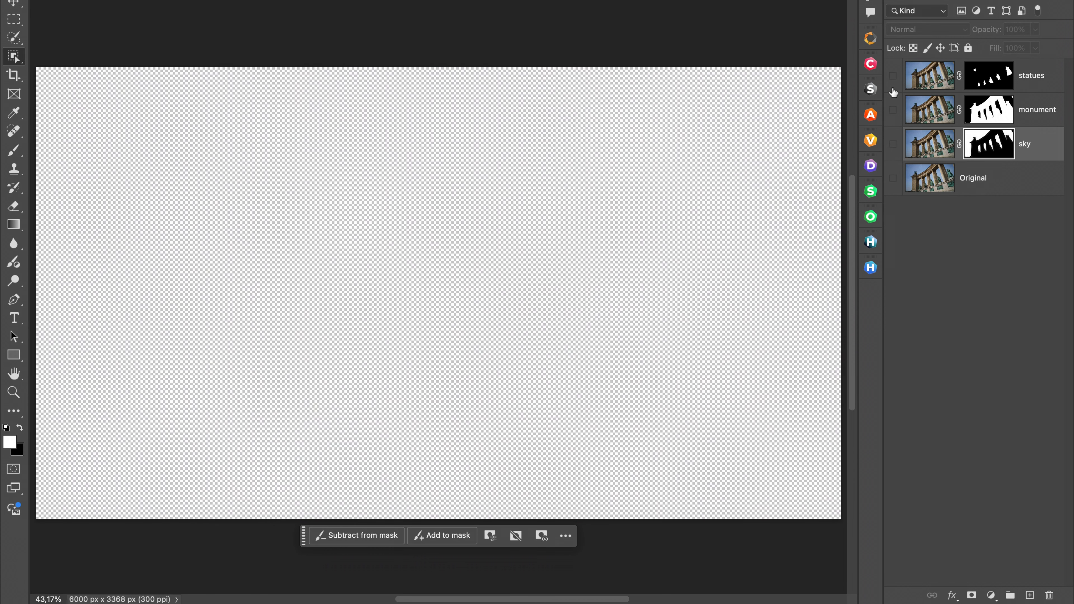
pyautogui.click(893, 108)
pyautogui.click(893, 109)
pyautogui.click(893, 144)
pyautogui.moveTo(892, 146); pyautogui.dragTo(897, 74)
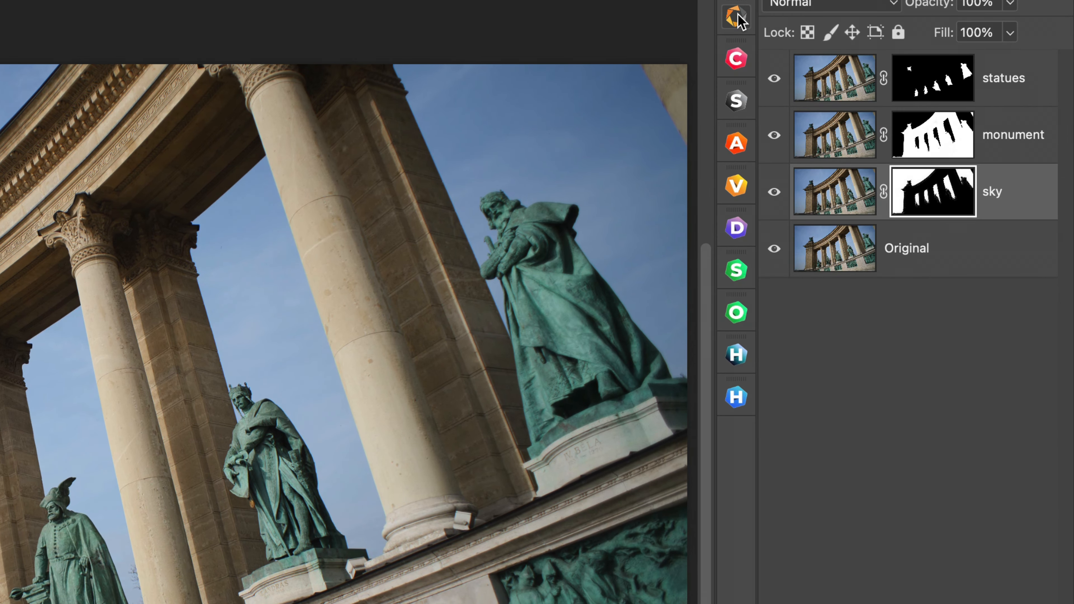
# - Set the Nik Collection 8 preferences to open the combination of all visible layers and send all masks to the plugin
pyautogui.click(870, 39)
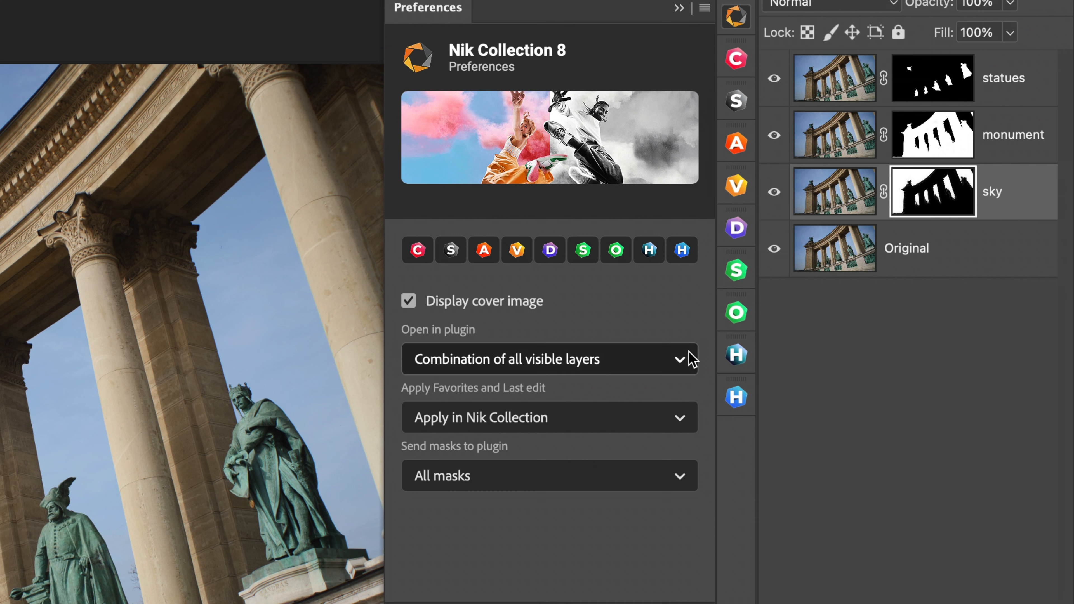
pyautogui.click(679, 362)
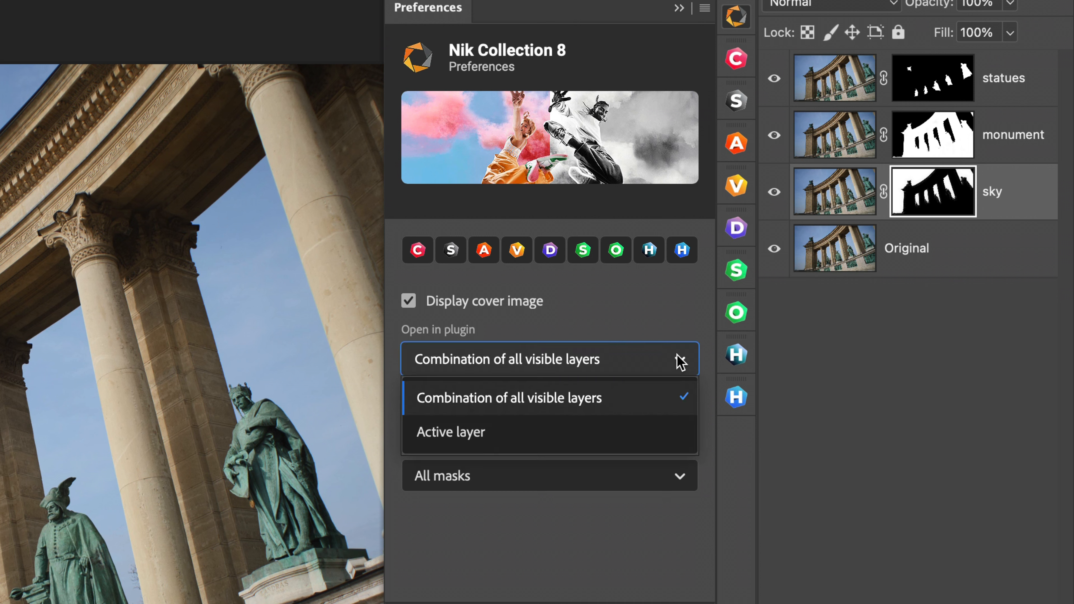
pyautogui.click(643, 408)
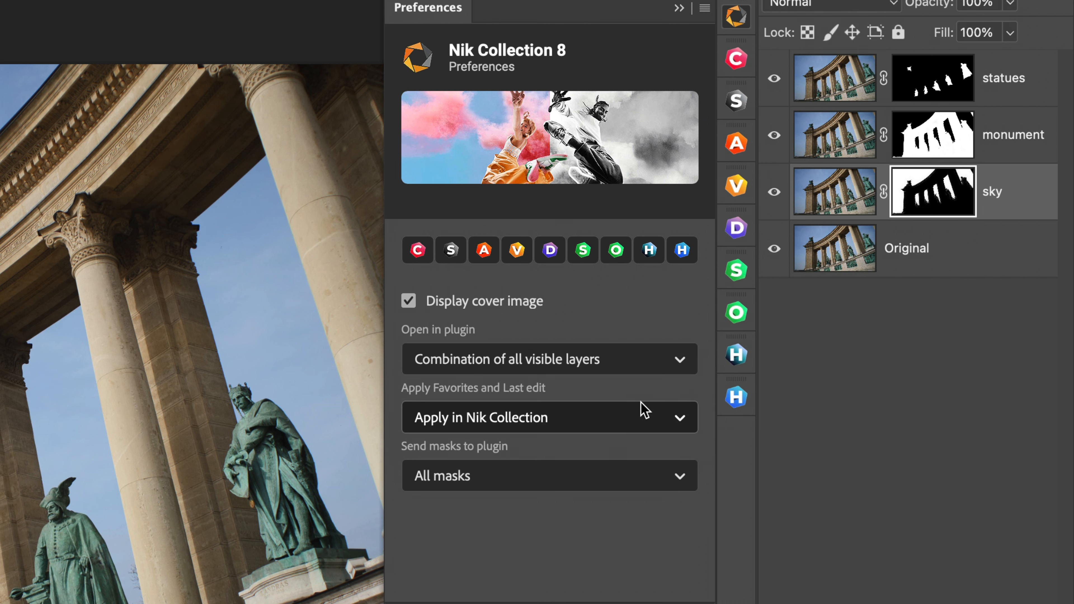
pyautogui.click(678, 477)
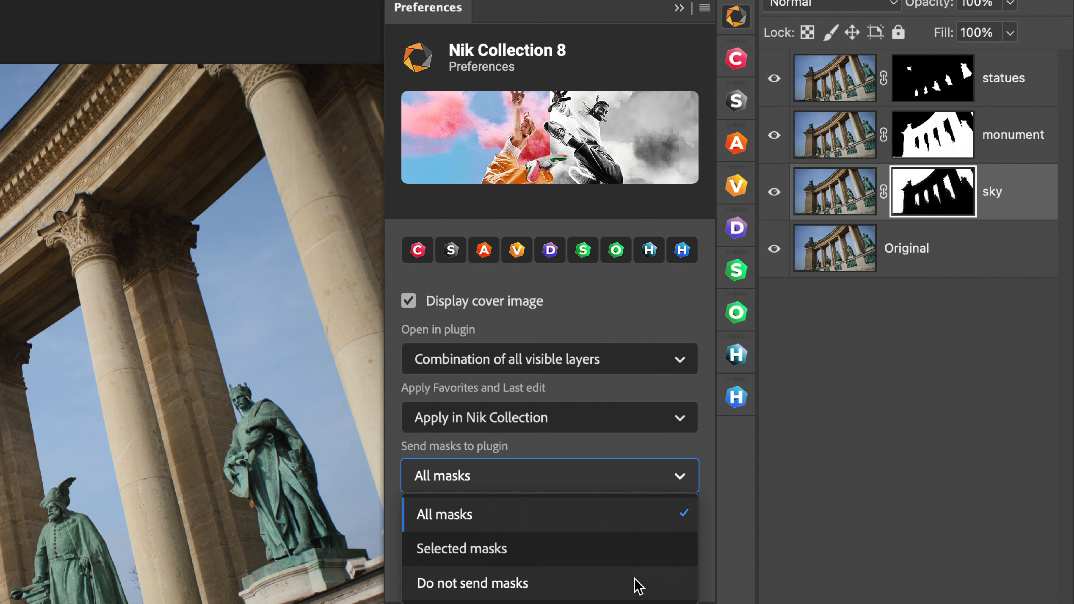
pyautogui.click(645, 518)
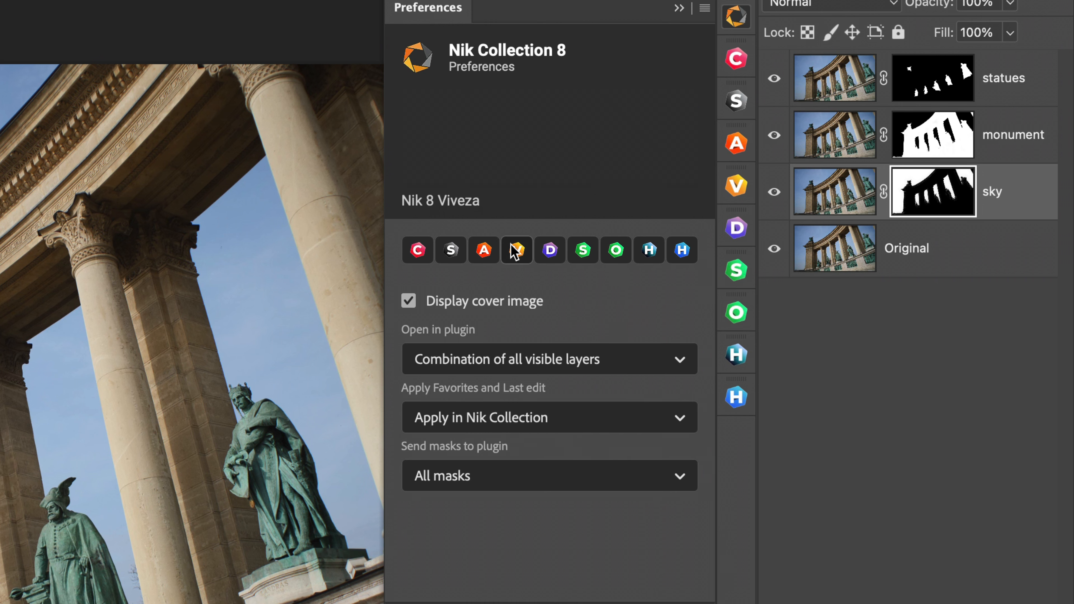
# - Open the image in Nik 8 Color Efex
pyautogui.click(418, 250)
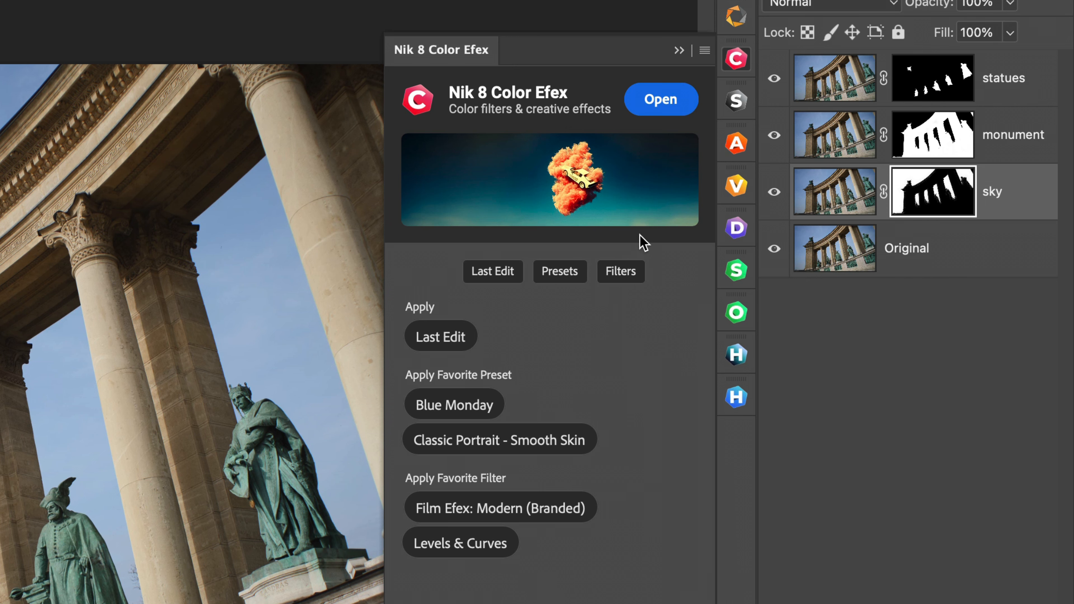
pyautogui.click(658, 101)
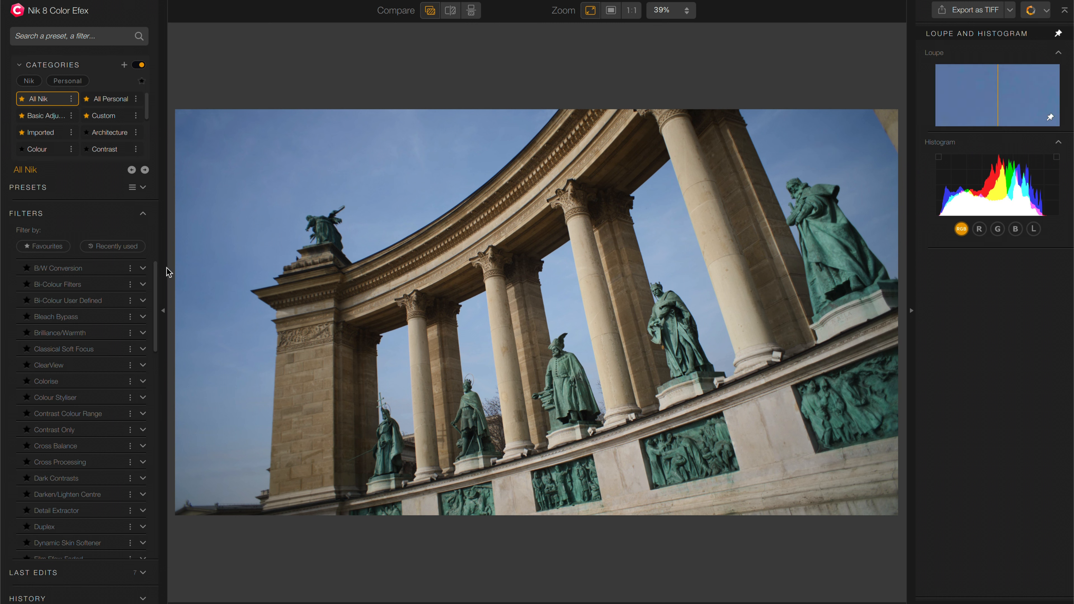
# - Try the Black Gold preset, review the filters it contains, and undo it
pyautogui.click(143, 189)
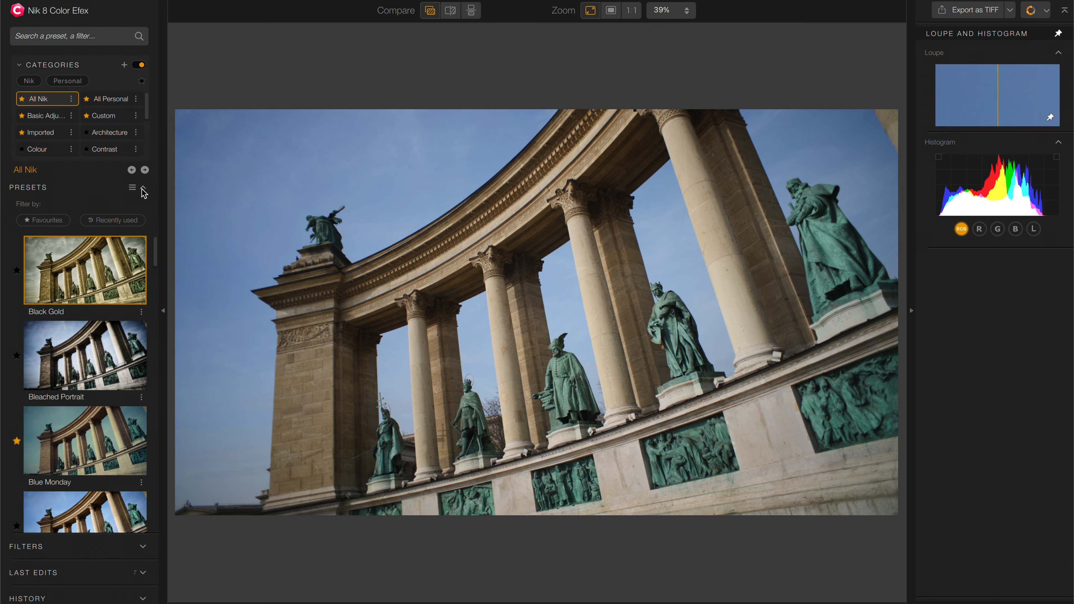
pyautogui.click(99, 268)
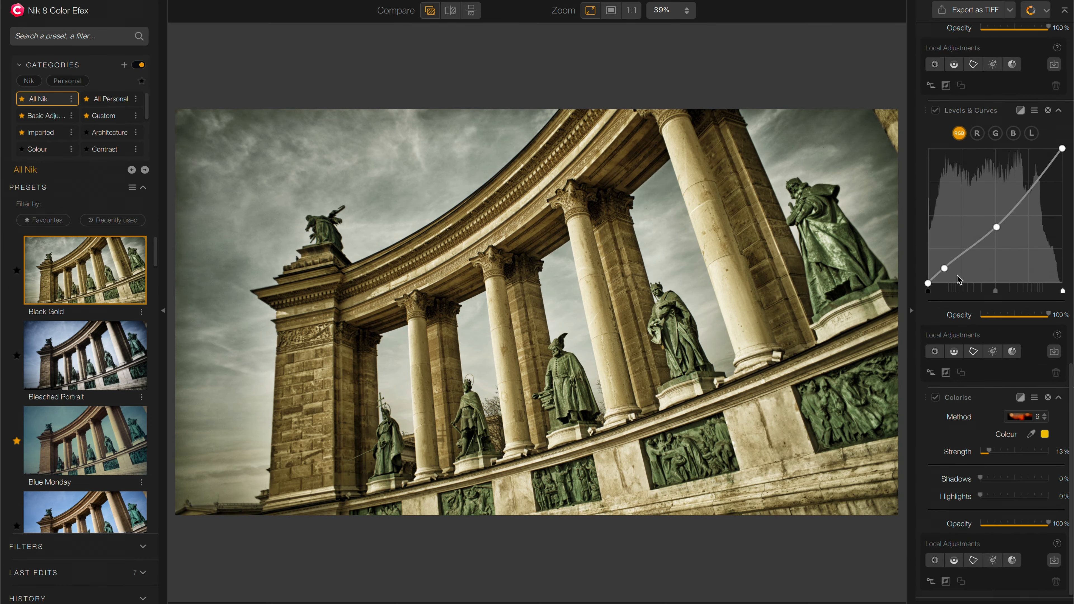
pyautogui.scroll(15, 956, 275)
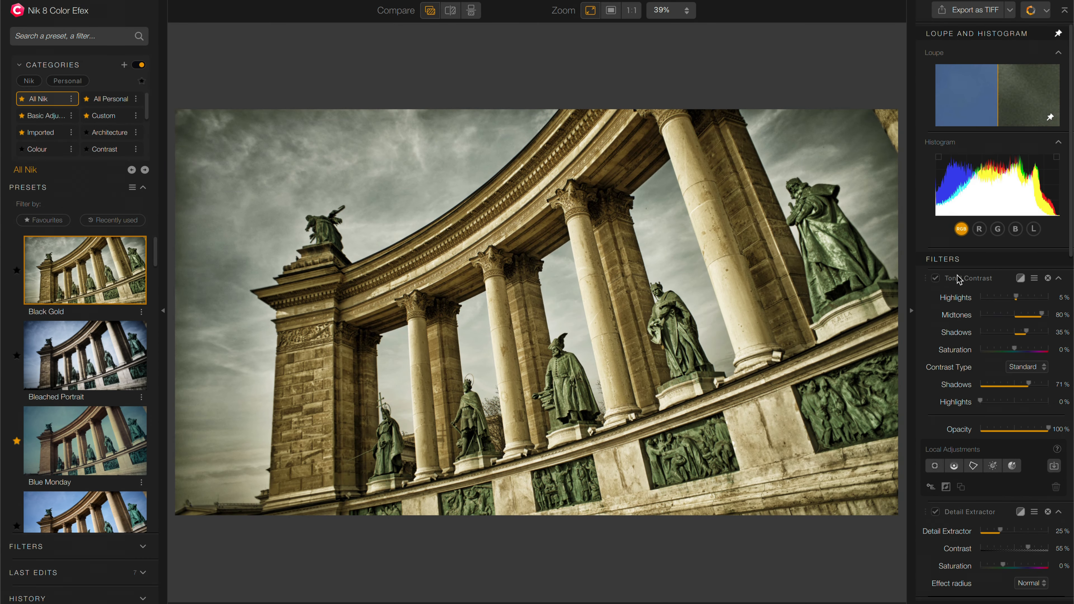
pyautogui.scroll(-15, 956, 275)
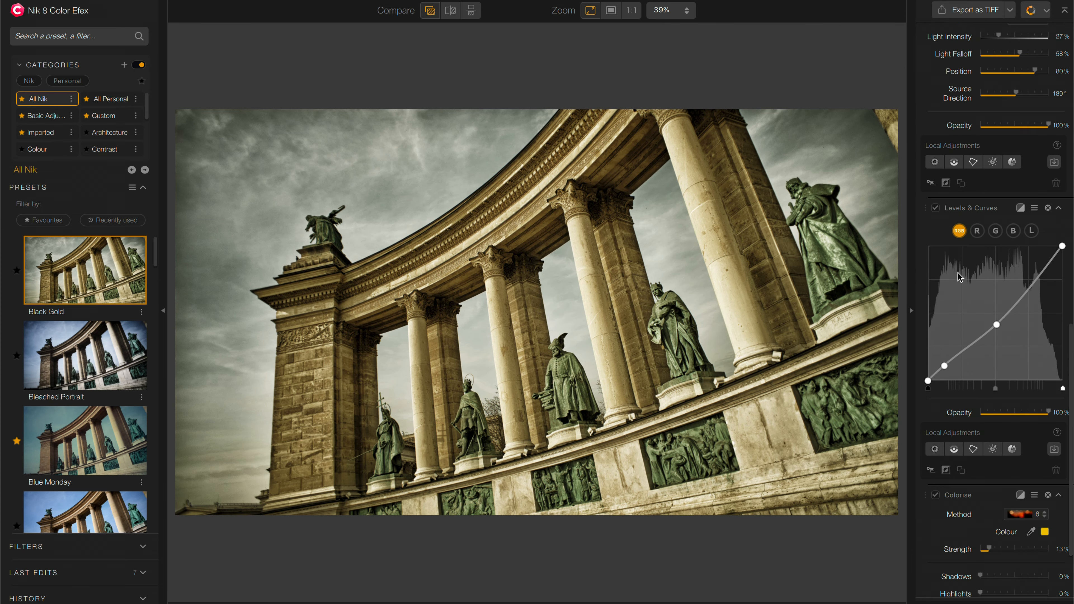
pyautogui.press('super+z')
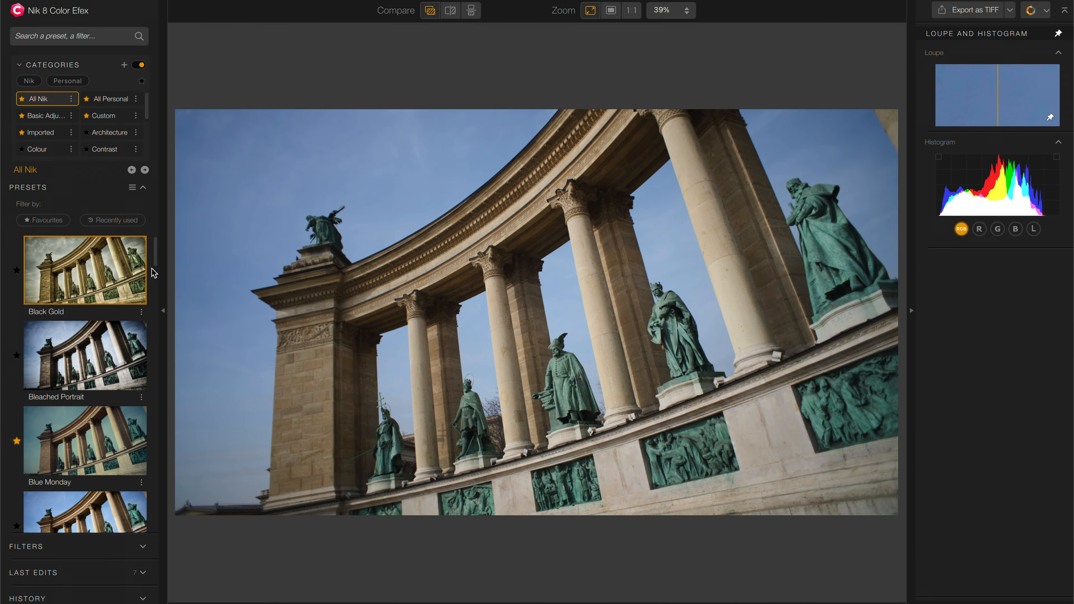
# - Add the Film Efex: Modern (Branded) filter and set its film type to Fuji Superia 400
pyautogui.click(142, 555)
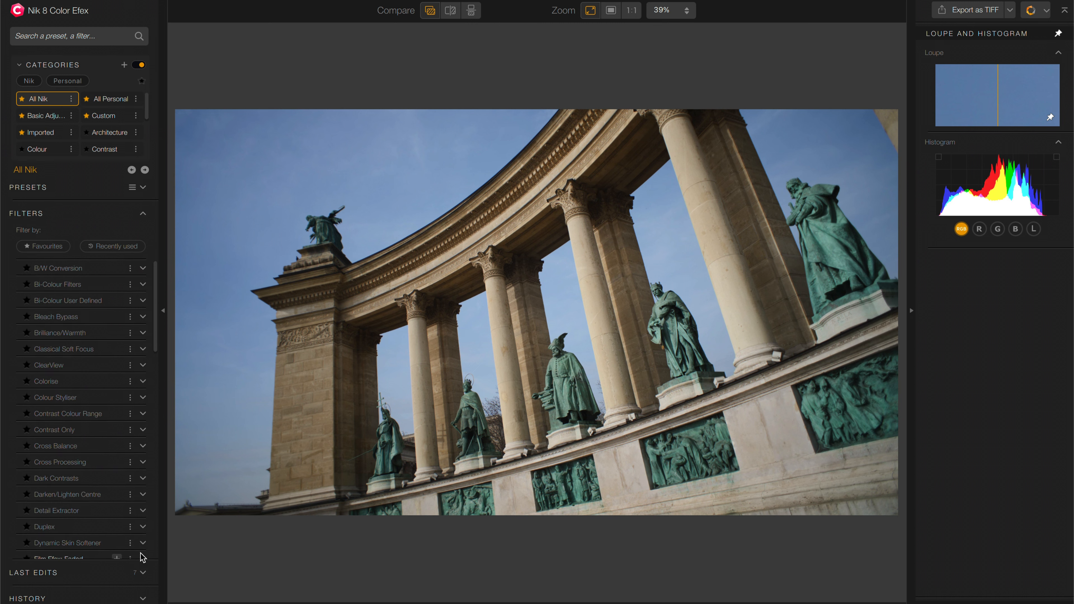
pyautogui.scroll(-1, 99, 436)
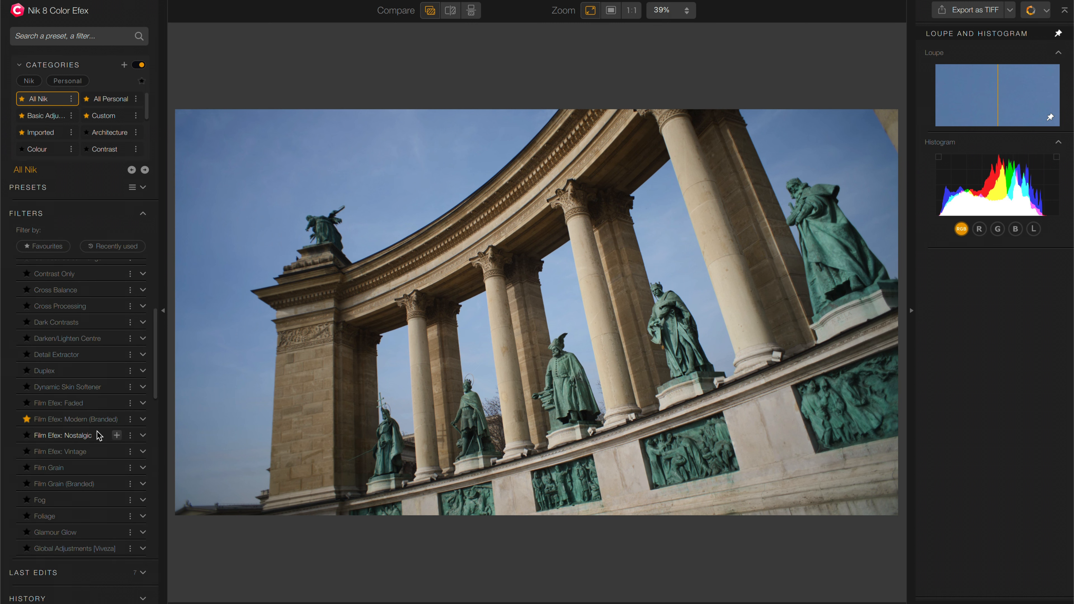
pyautogui.click(117, 419)
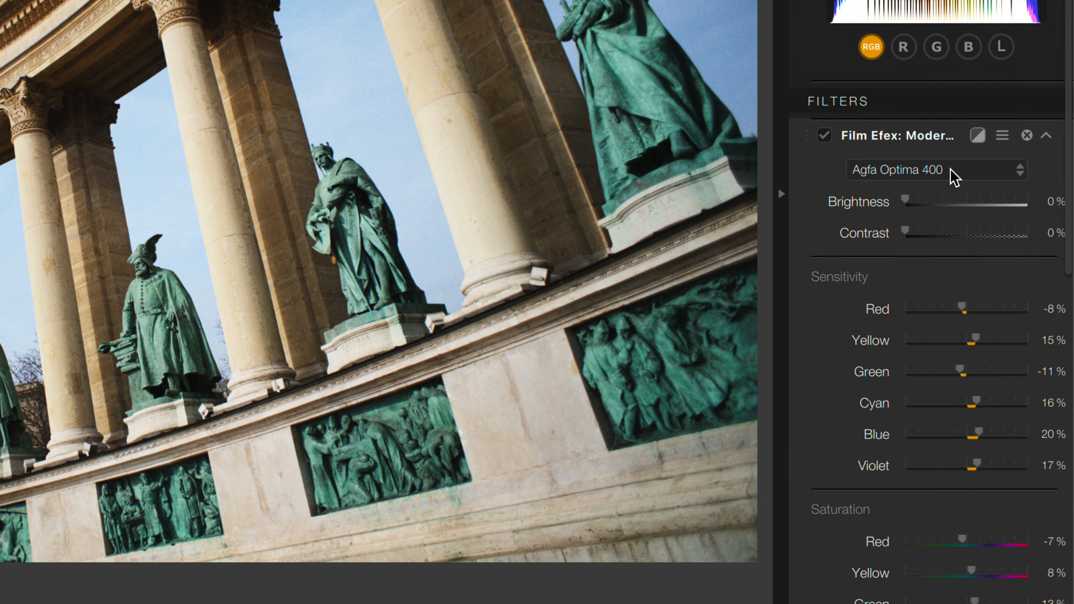
pyautogui.click(1007, 297)
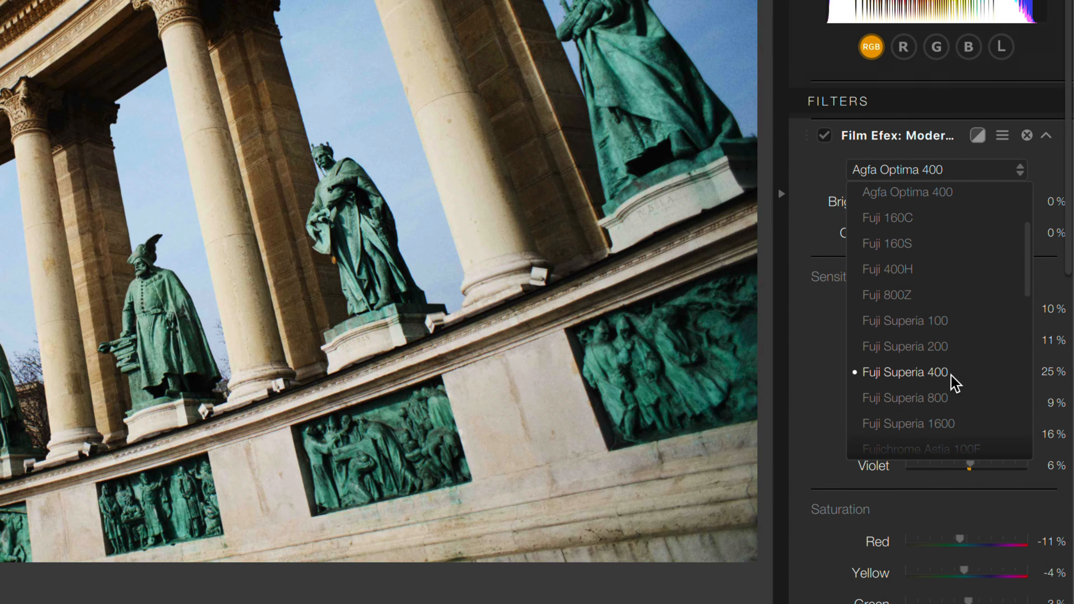
pyautogui.click(950, 377)
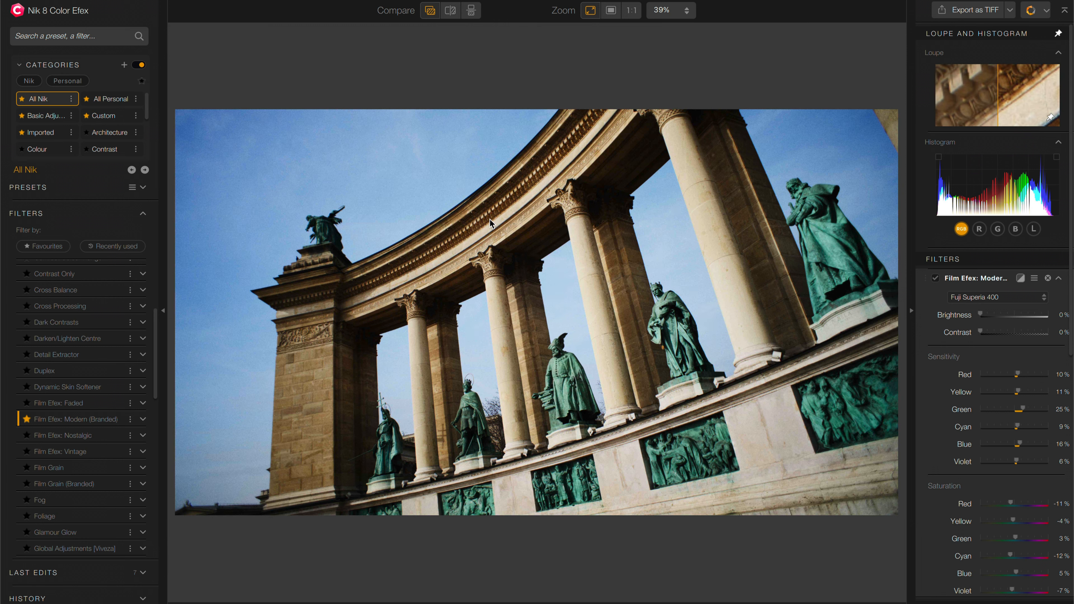
# - Add a Levels & Curves filter and shape its luminosity curve, lifting the shadows and slightly lowering the highlights
pyautogui.scroll(-8, 991, 454)
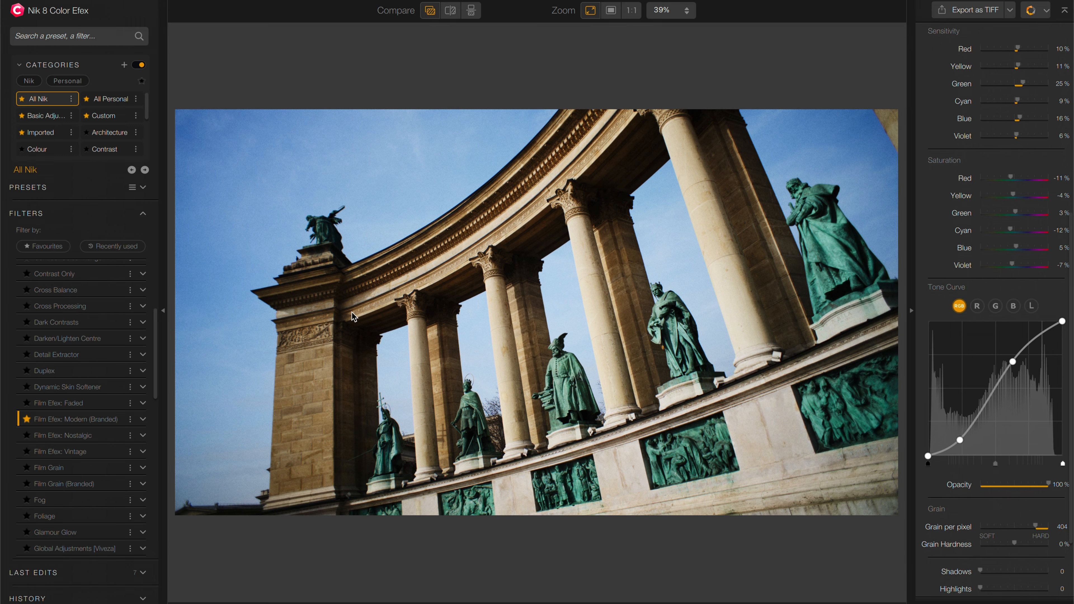
pyautogui.scroll(-5, 84, 486)
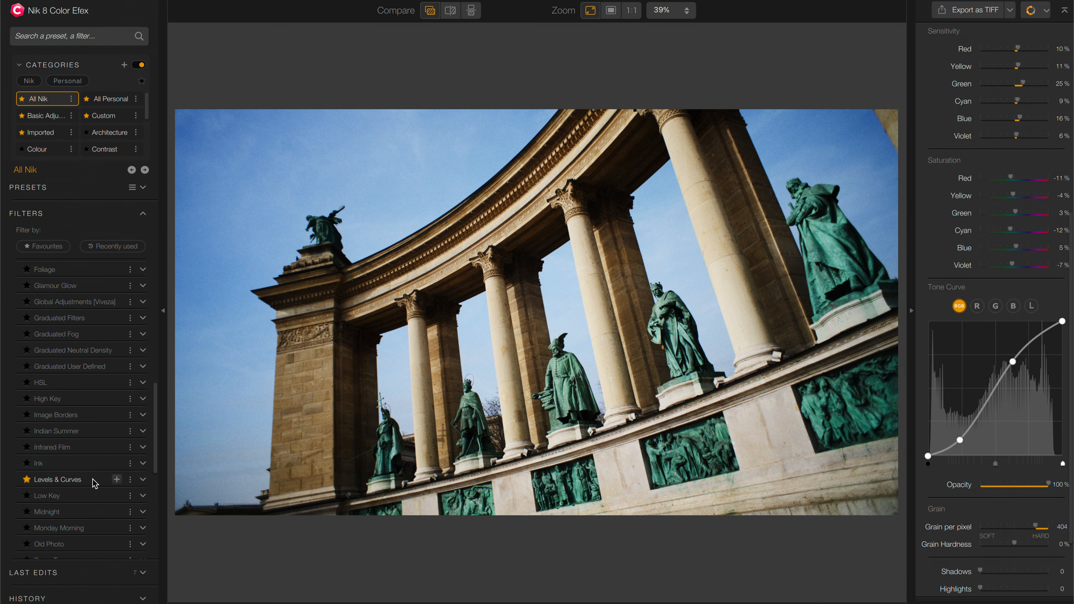
pyautogui.click(116, 479)
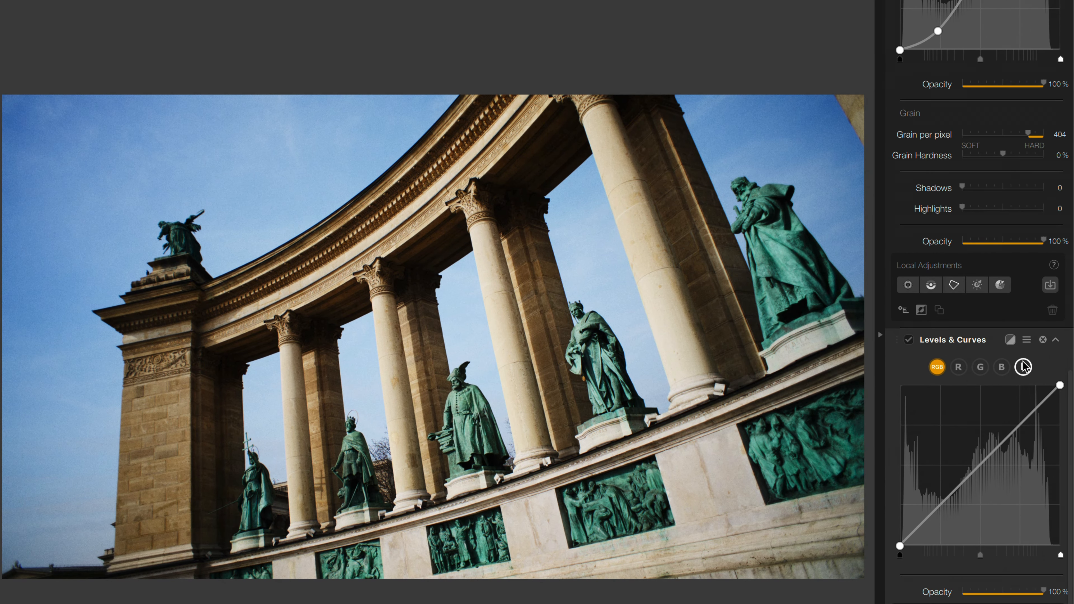
pyautogui.click(1023, 367)
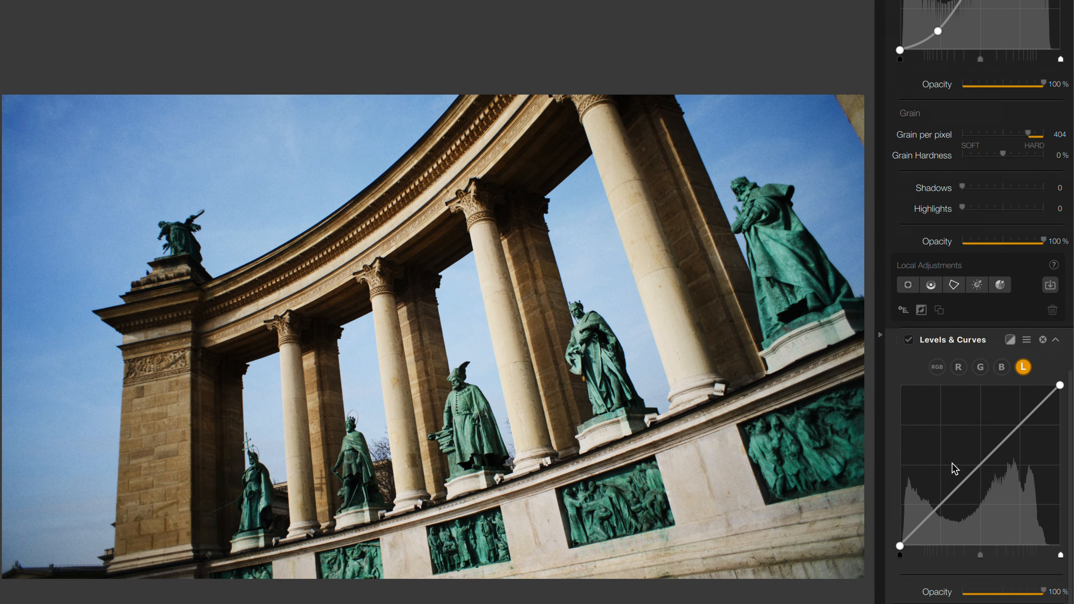
pyautogui.moveTo(939, 510); pyautogui.dragTo(939, 493)
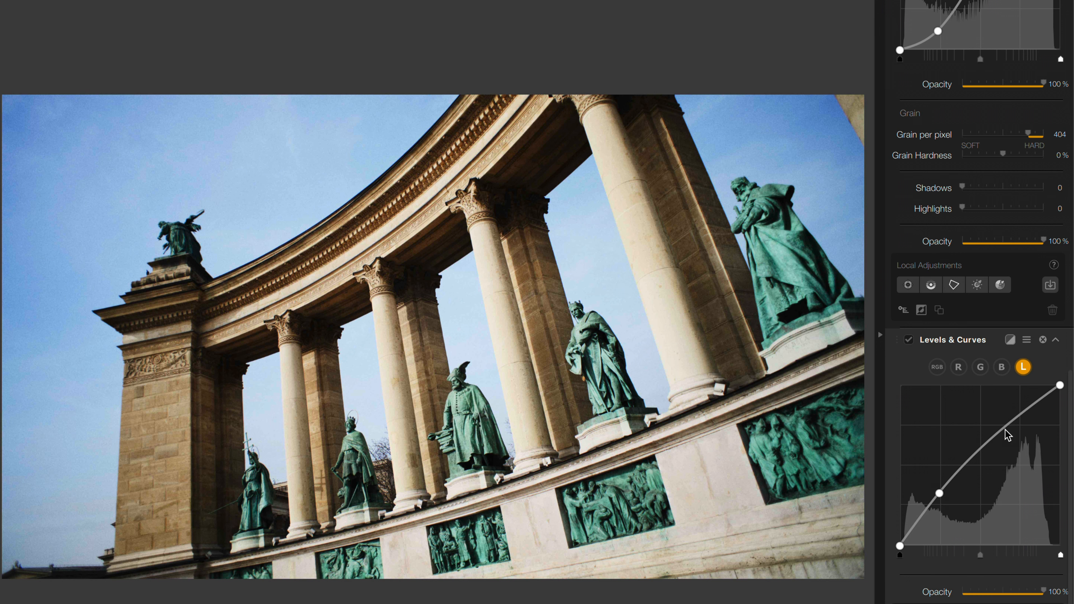
pyautogui.moveTo(1005, 428); pyautogui.dragTo(1007, 439)
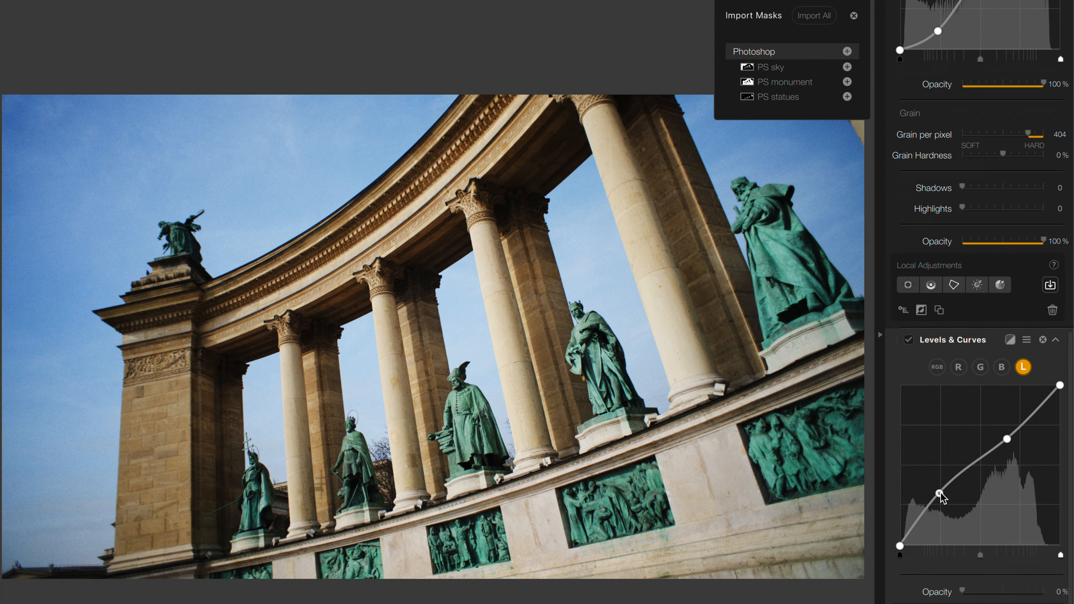
pyautogui.moveTo(940, 493)
pyautogui.mouseDown()
pyautogui.moveTo(939, 444)
pyautogui.moveTo(943, 546)
pyautogui.moveTo(936, 494)
pyautogui.mouseUp()
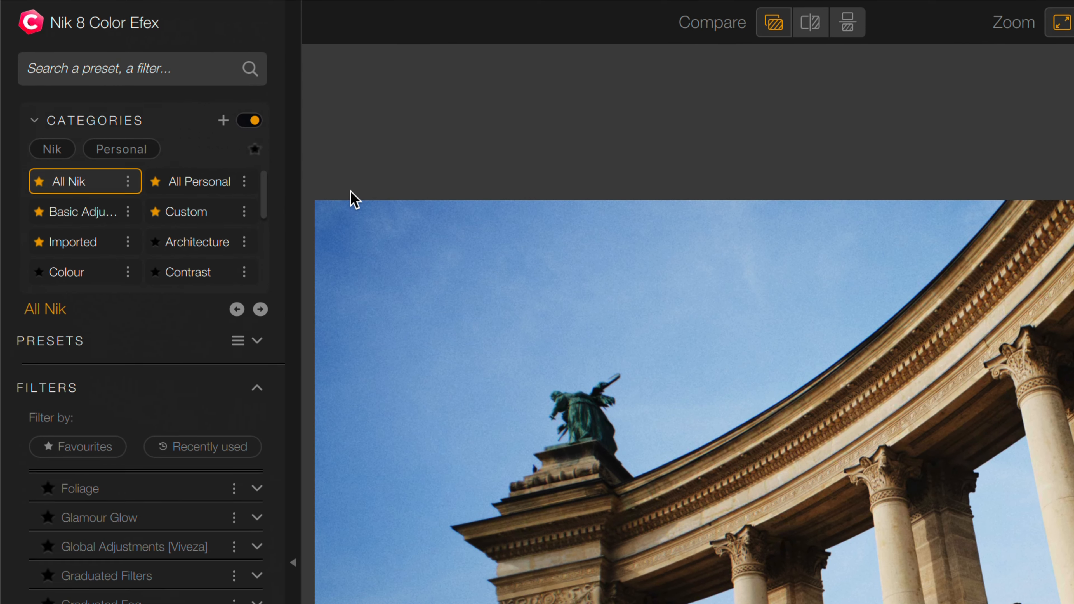
# - Find a saturation filter with "satur", add Brilliance/Warmth, and import the PS statues mask as its local adjustment
pyautogui.click(158, 78)
pyautogui.write('satur')
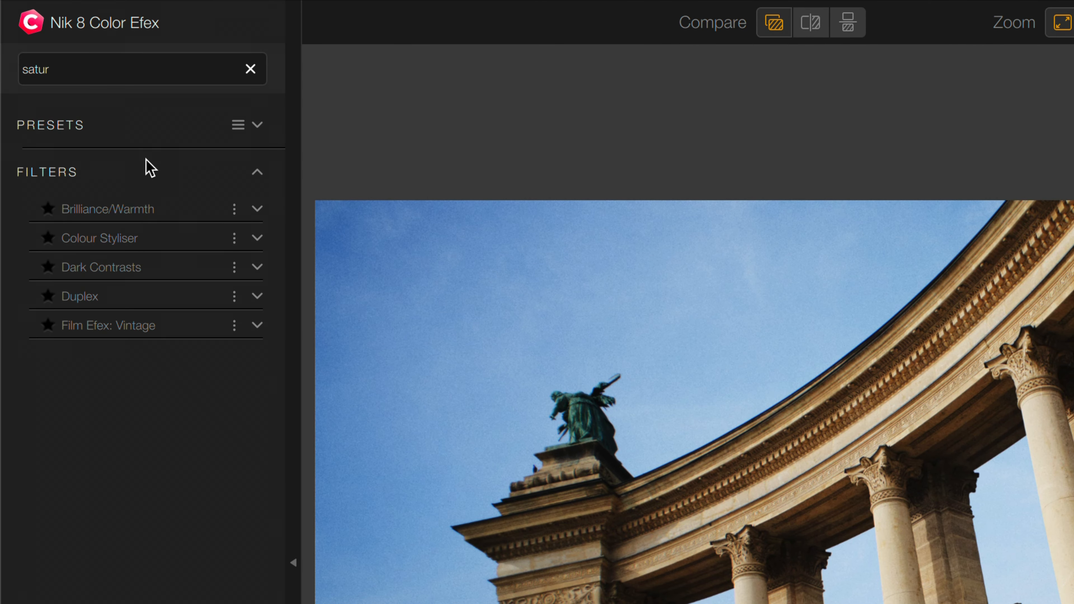
pyautogui.click(210, 209)
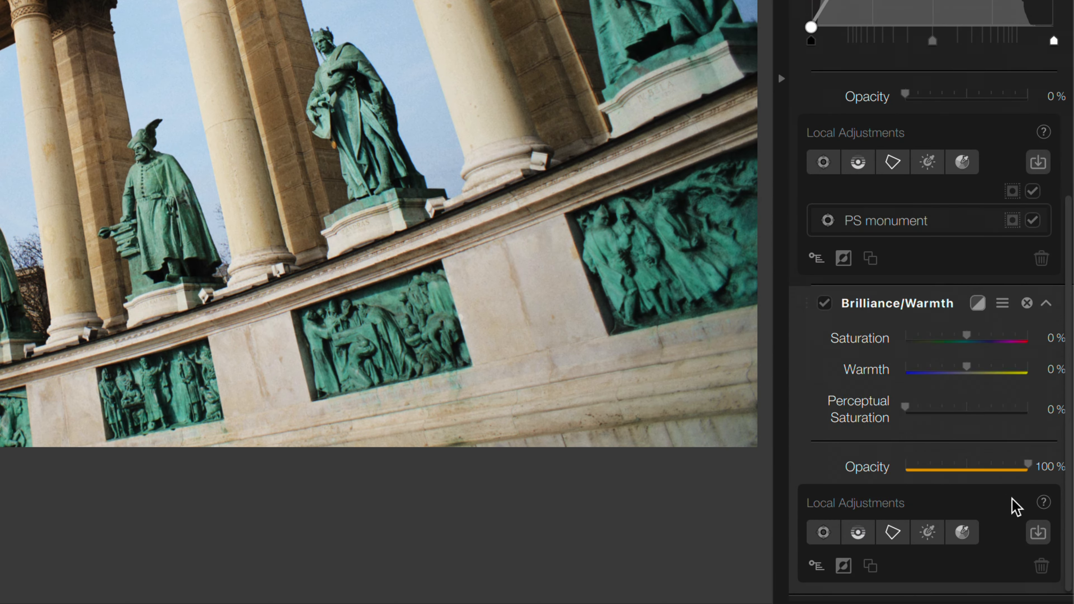
pyautogui.click(1038, 533)
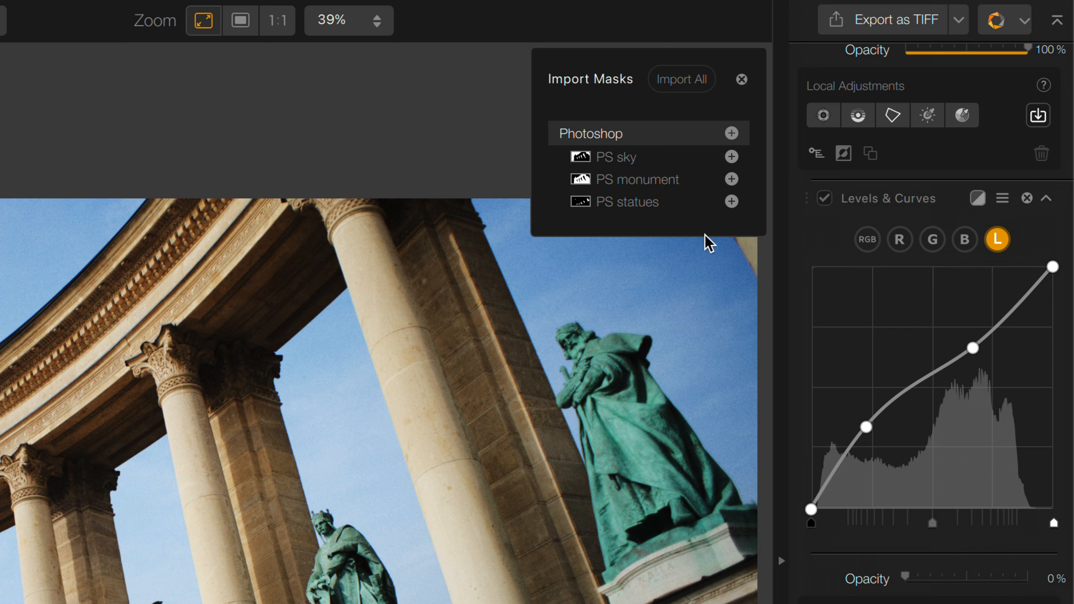
pyautogui.click(732, 202)
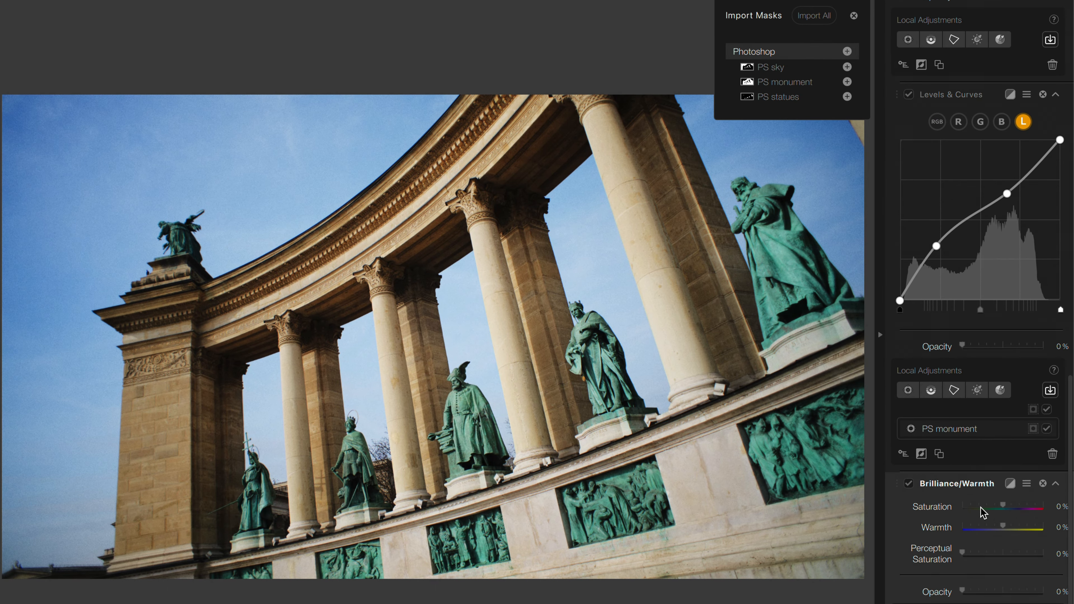
# - Set the Brilliance/Warmth saturation to 25% and view the available export formats
pyautogui.moveTo(1009, 507)
pyautogui.mouseDown()
pyautogui.moveTo(1033, 506)
pyautogui.moveTo(958, 508)
pyautogui.moveTo(1031, 509)
pyautogui.moveTo(1011, 512)
pyautogui.mouseUp()
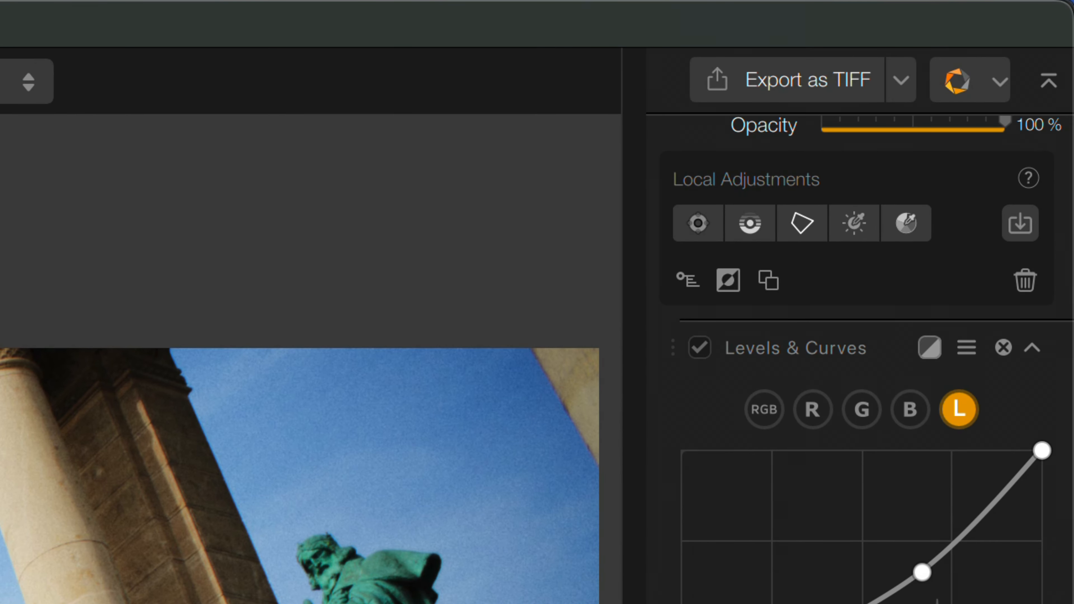
pyautogui.click(901, 81)
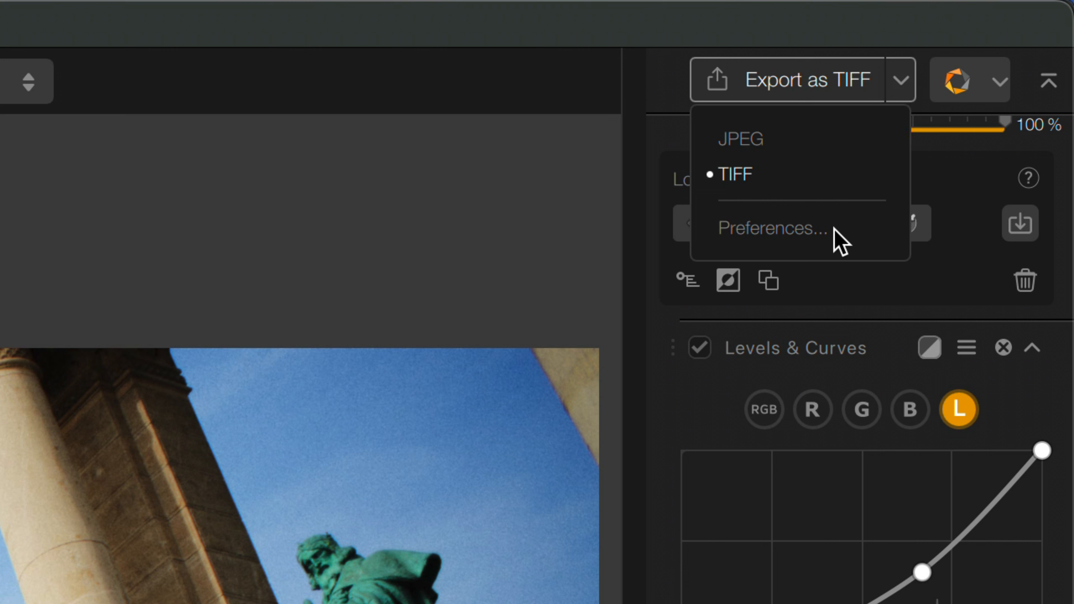
pyautogui.click(810, 83)
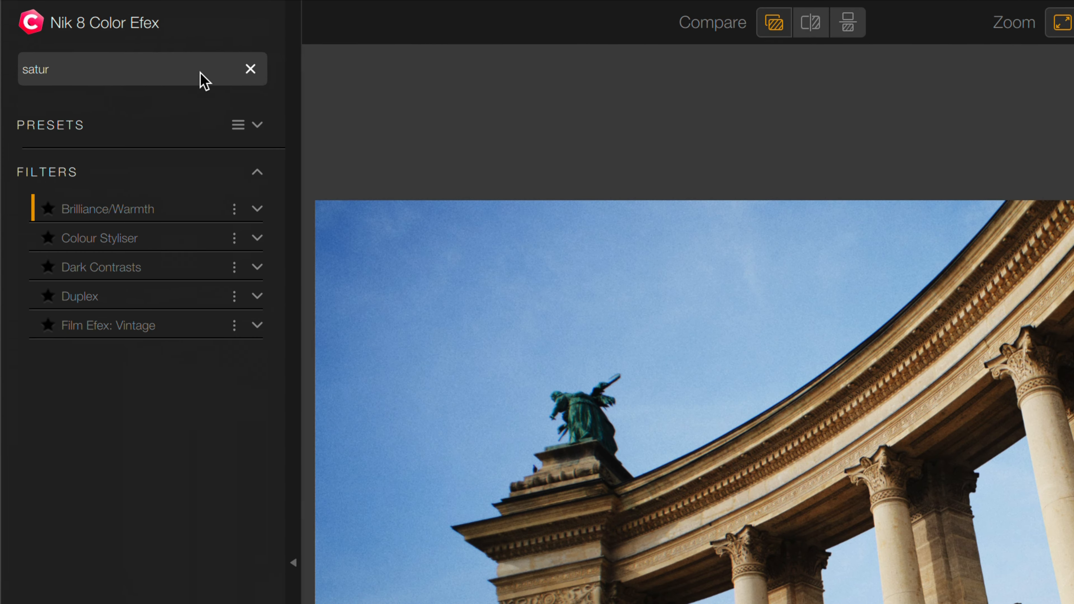
# - Find the gradient filters with "grad" and add Graduated Filters to the edit
pyautogui.doubleClick(112, 39)
pyautogui.write('grad')
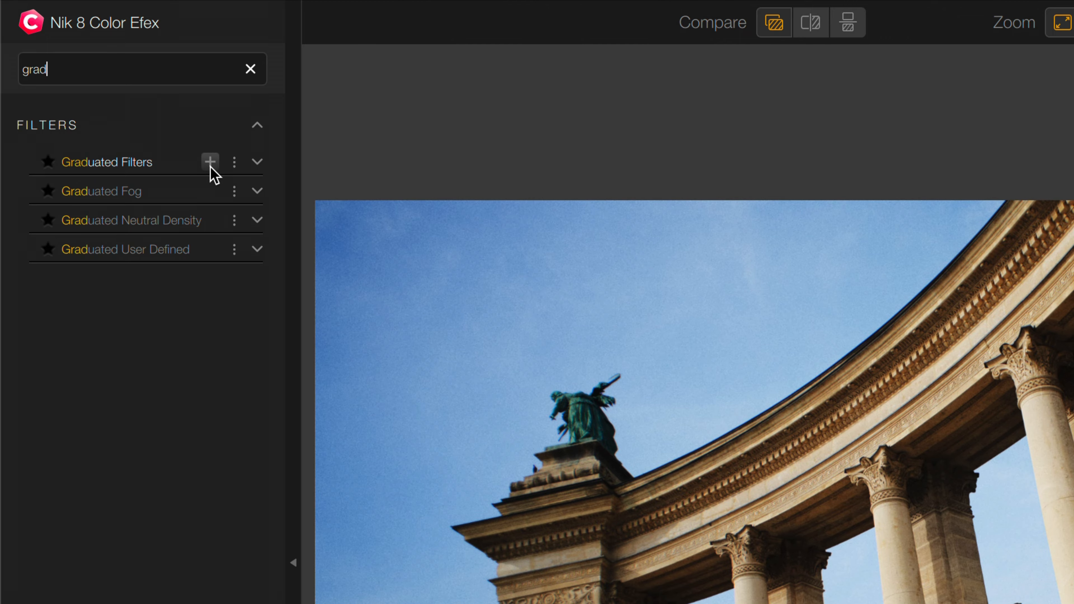
pyautogui.click(210, 163)
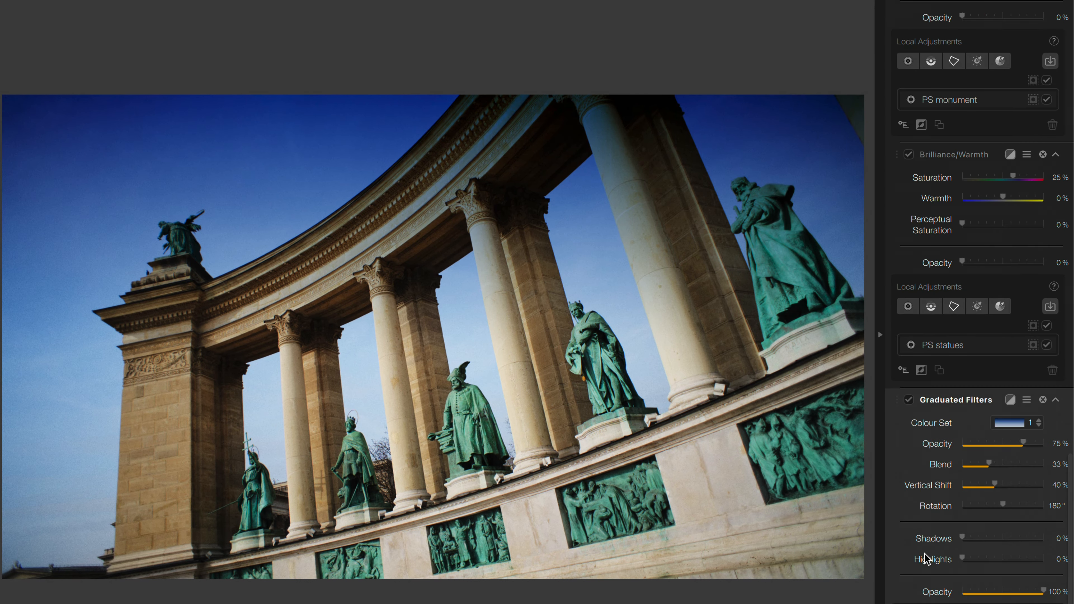
# - Set Graduated Filters to orange colour set 2, blend 68%, vertical shift 55% and rotation 0°, and import the PS sky mask
pyautogui.scroll(-5, 1008, 505)
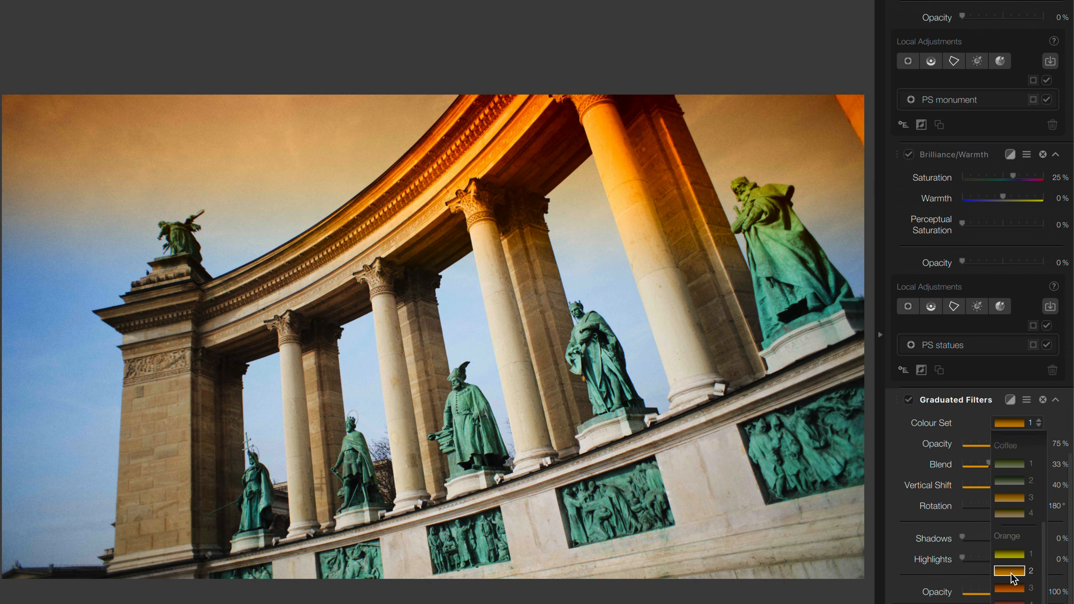
pyautogui.click(1010, 571)
pyautogui.moveTo(996, 508); pyautogui.dragTo(901, 508)
pyautogui.moveTo(994, 483); pyautogui.dragTo(1016, 466)
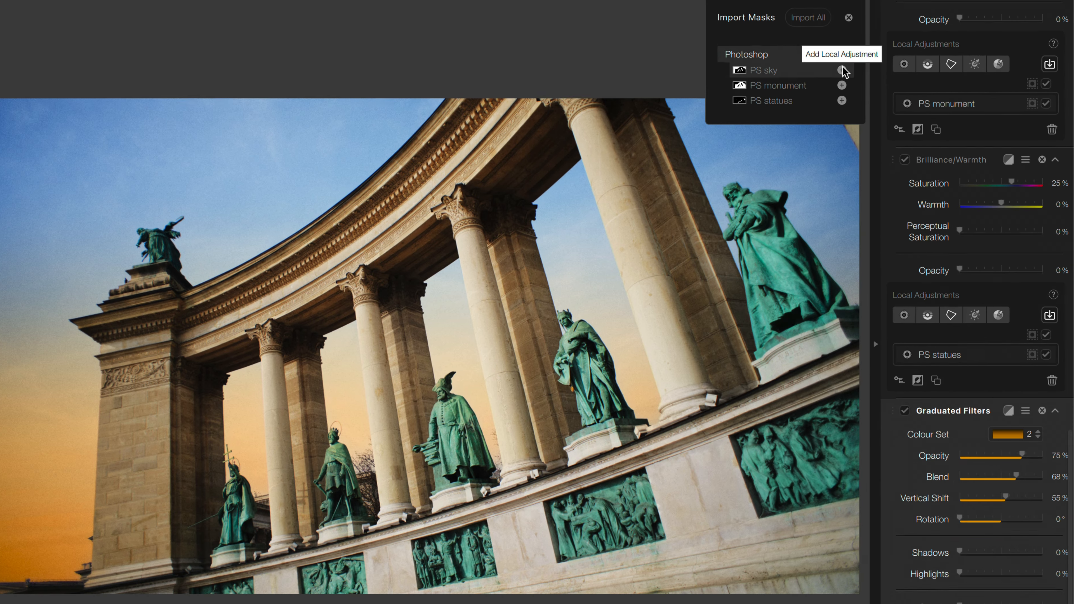
pyautogui.click(842, 71)
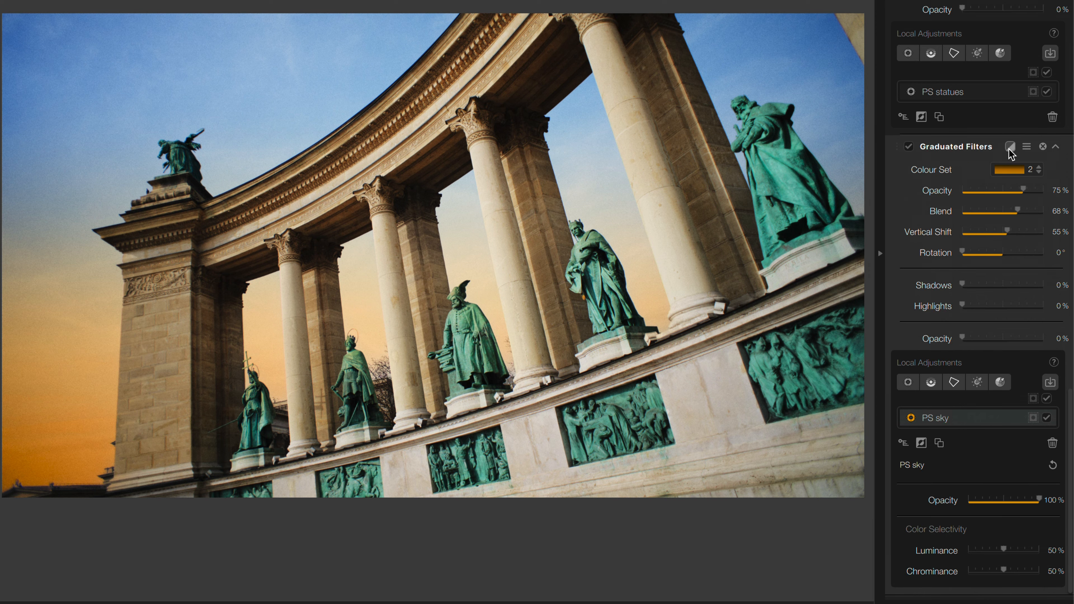
# - Display the Graduated Filters mask and add a slanted control line from the lower reliefs, fading upward to the top of the columns
pyautogui.click(1009, 147)
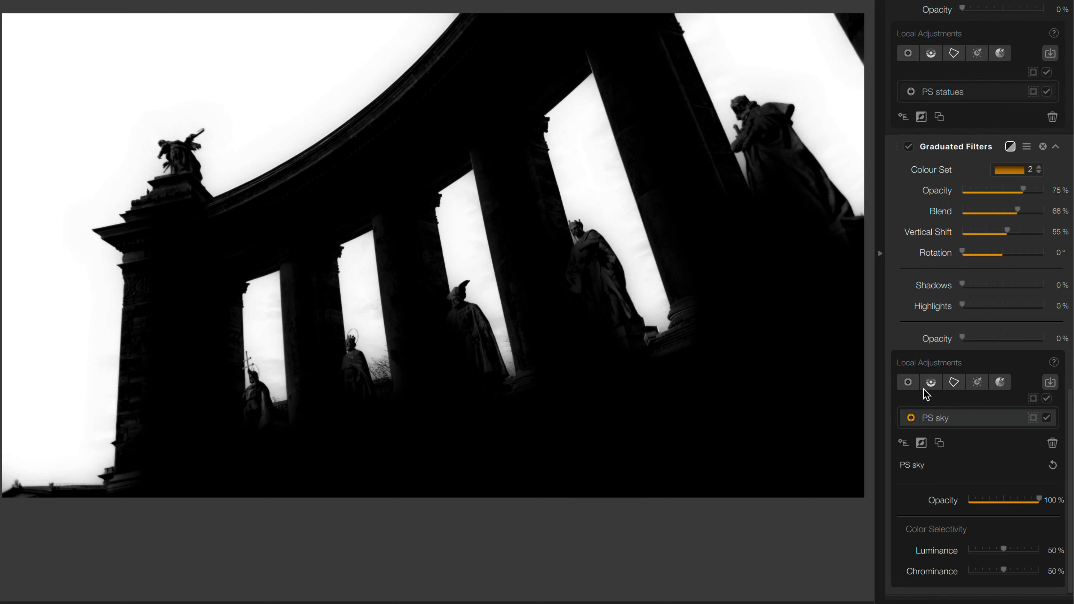
pyautogui.click(934, 385)
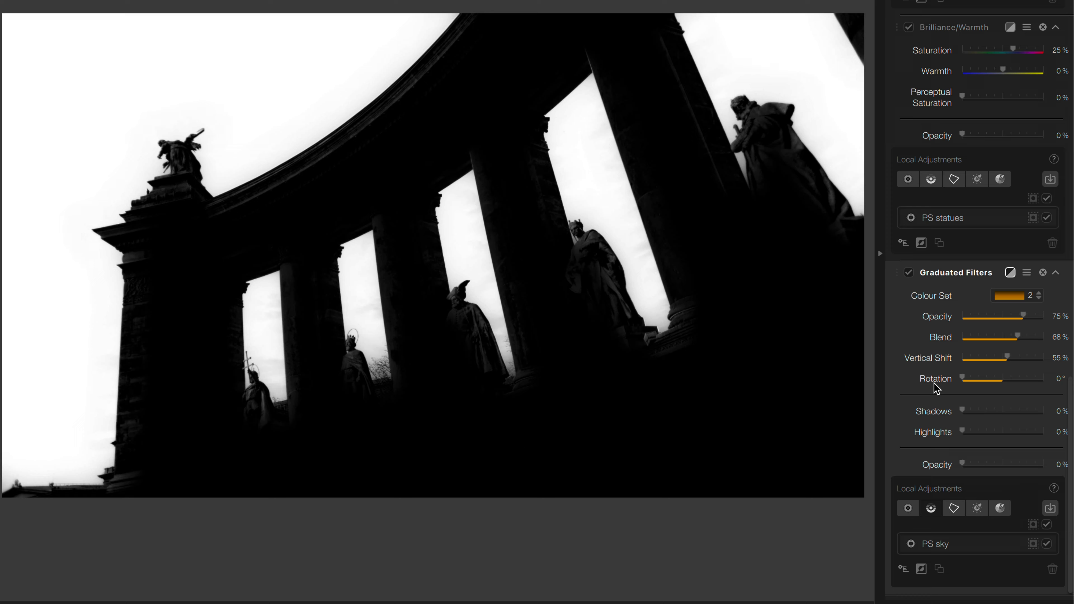
pyautogui.moveTo(516, 457); pyautogui.dragTo(459, 217)
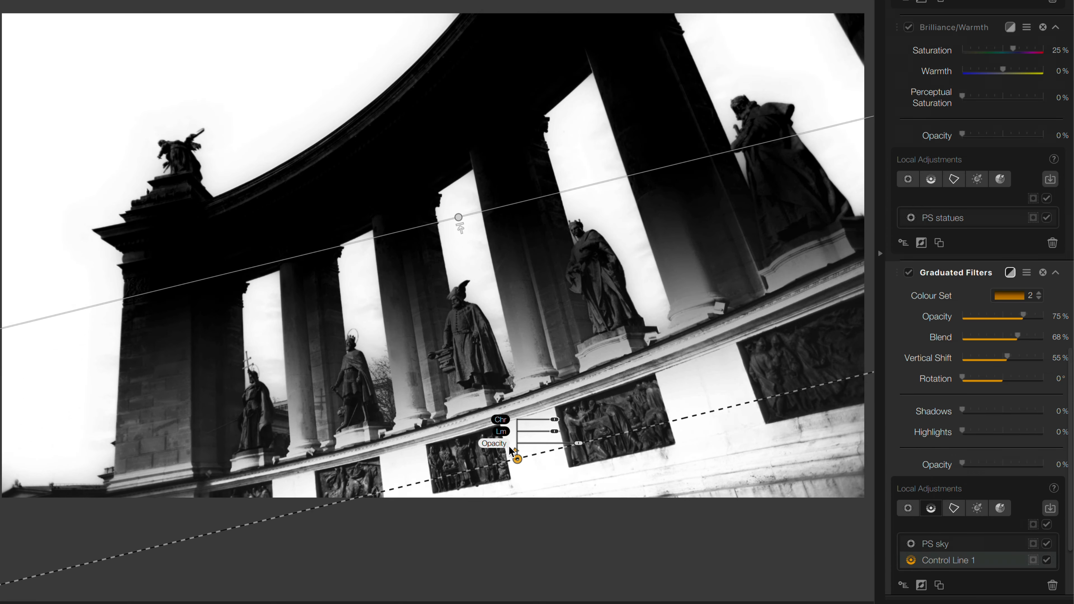
pyautogui.moveTo(517, 459); pyautogui.dragTo(529, 462)
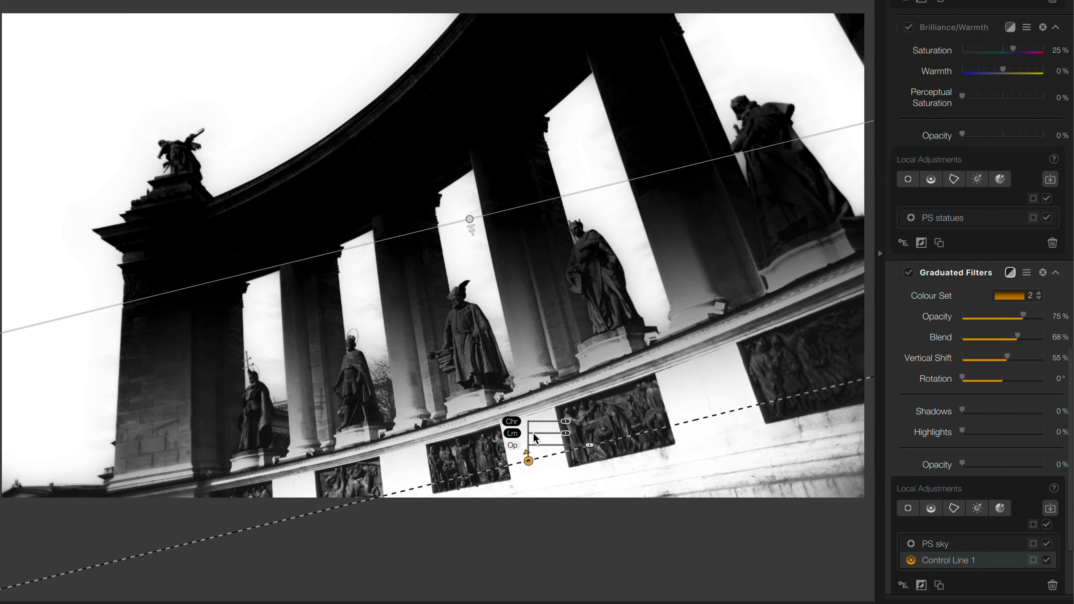
pyautogui.moveTo(469, 219); pyautogui.dragTo(456, 135)
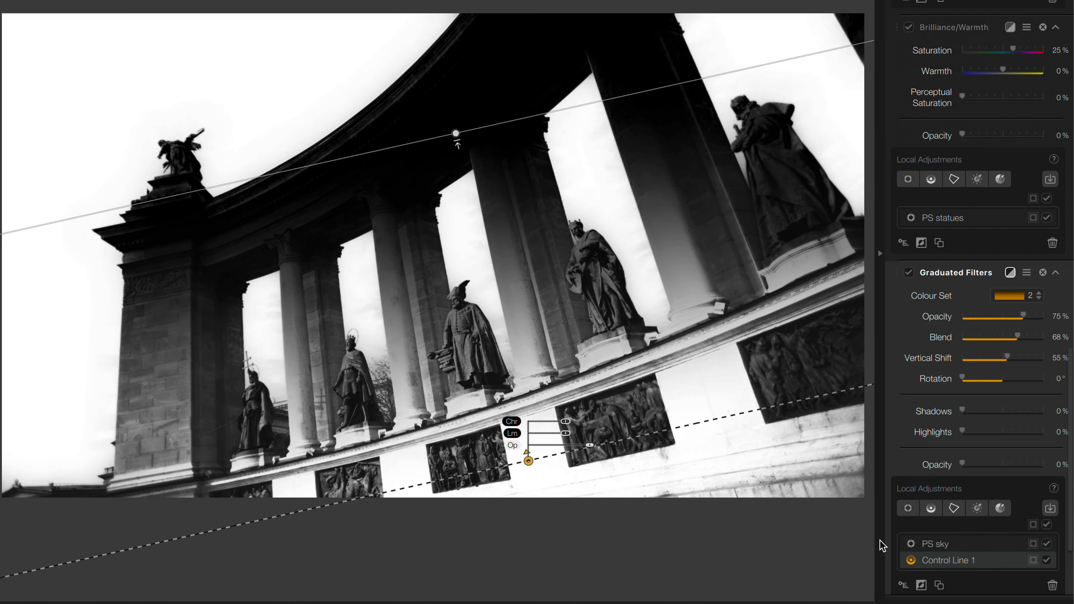
# - Set the control line's opacity to 24% and switch the mask preview off
pyautogui.scroll(-4, 968, 546)
pyautogui.moveTo(1030, 504); pyautogui.dragTo(1000, 499)
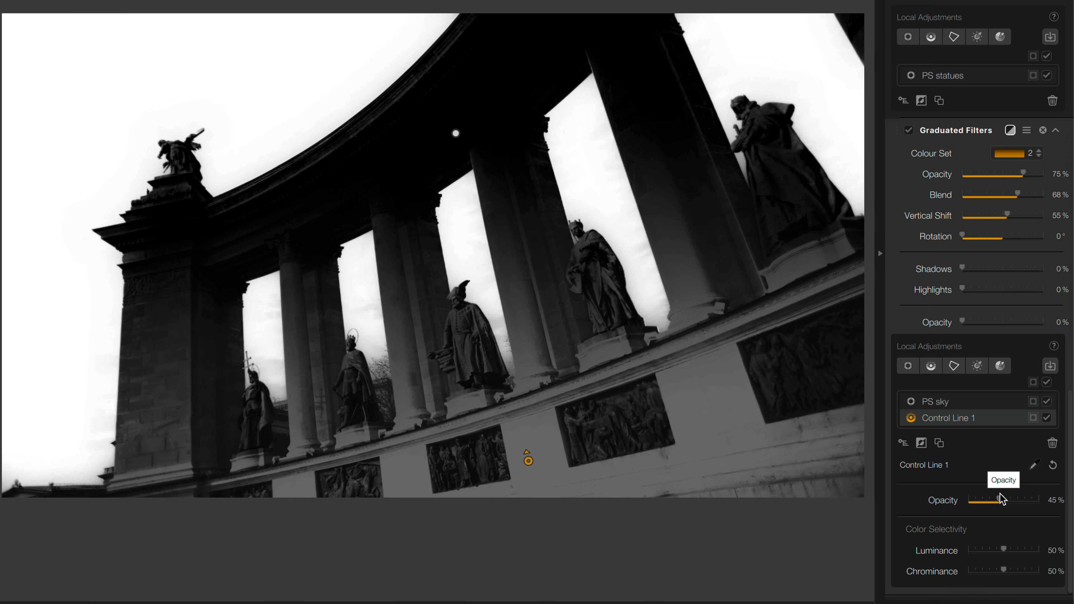
pyautogui.click(1010, 130)
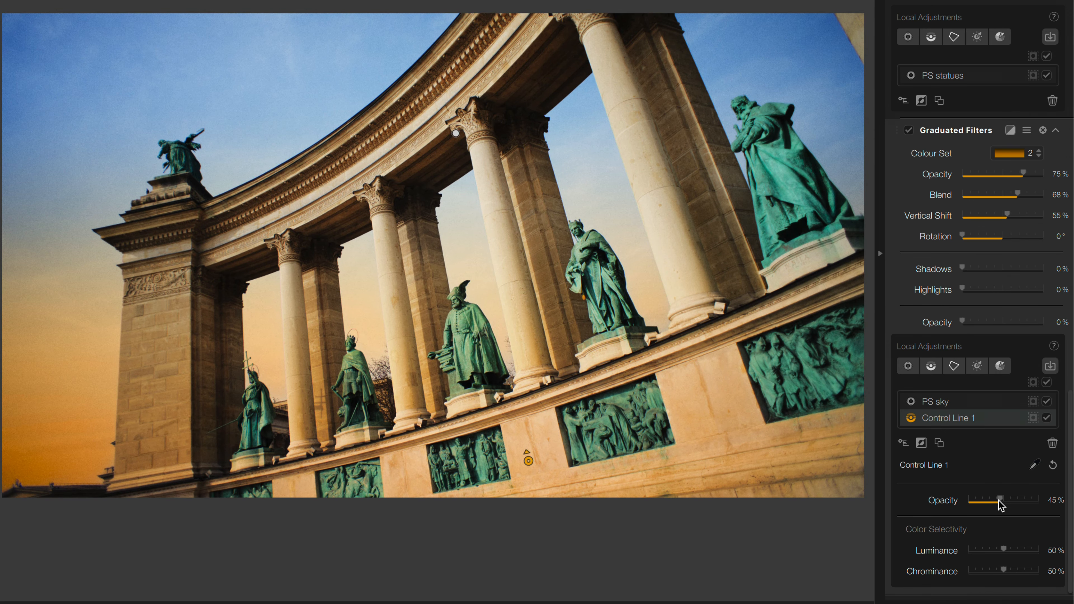
pyautogui.moveTo(997, 500); pyautogui.dragTo(988, 500)
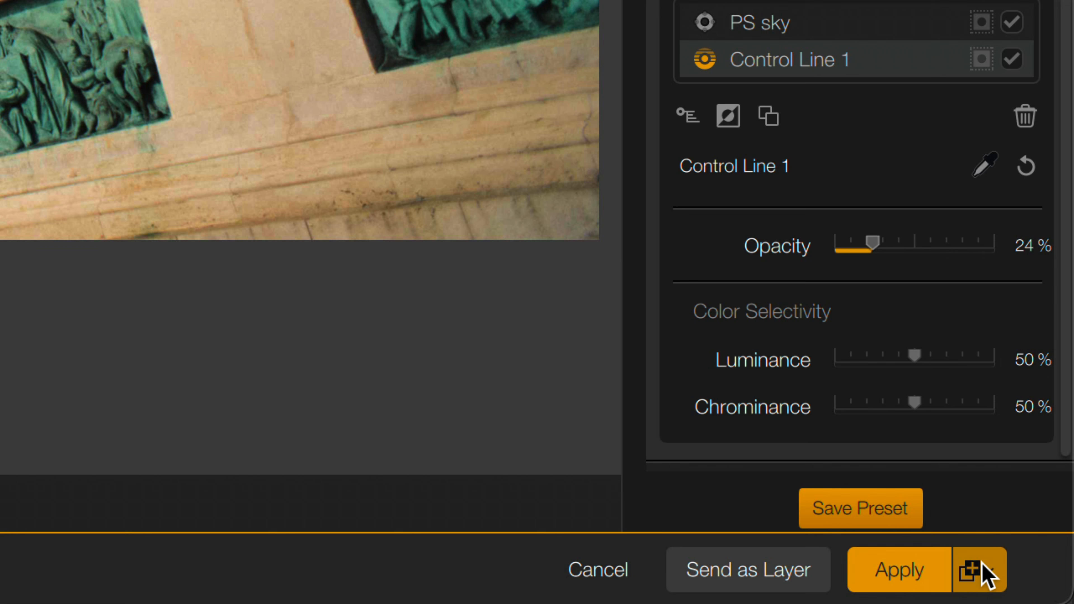
# - Set the output to New Layer with Mask and apply the edit to Photoshop
pyautogui.click(979, 569)
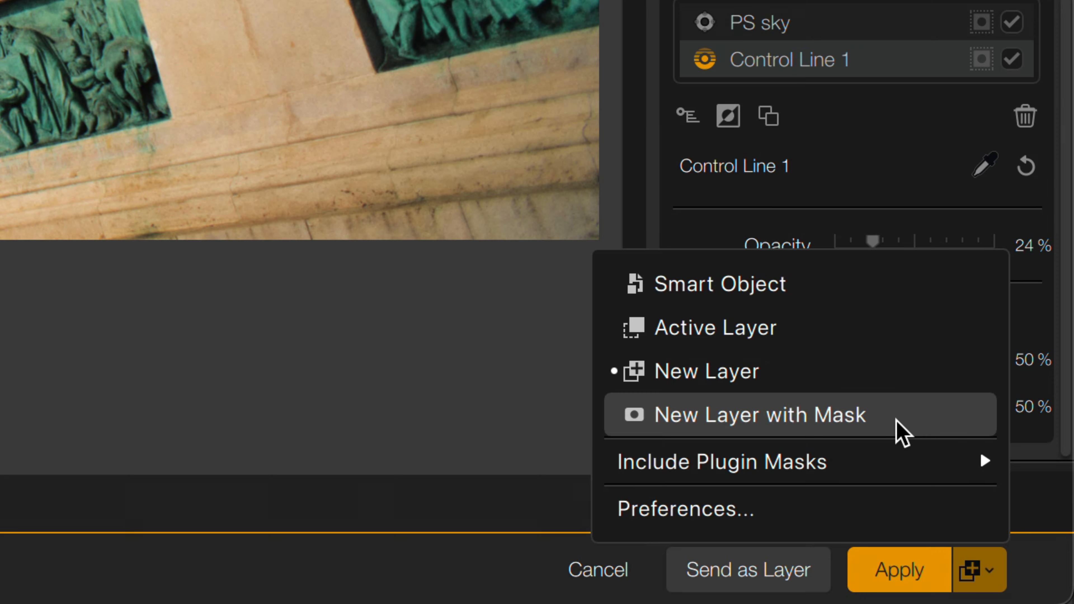
pyautogui.click(896, 418)
pyautogui.click(923, 578)
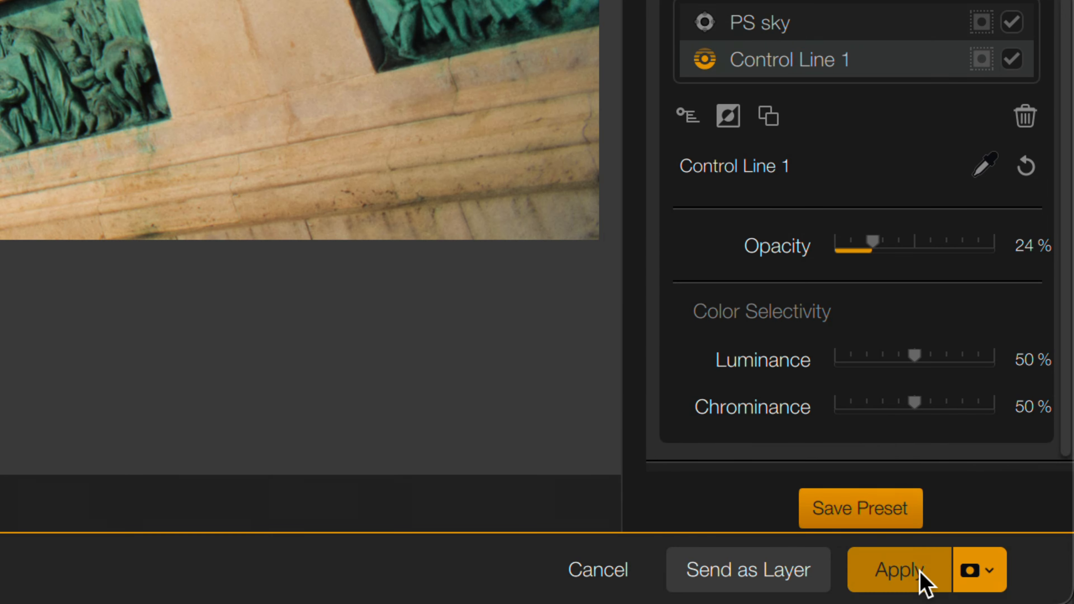
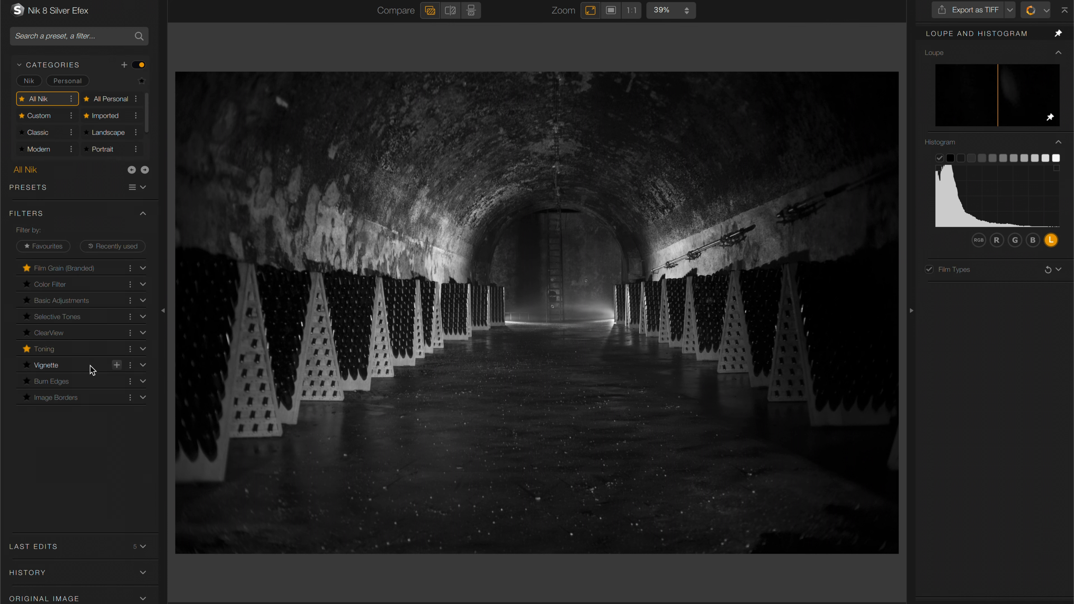
# - In Nik 8 Silver Efex, try the 002 Overexposed (EV +1) preset, review its adjustments, and return to 000 Neutral
pyautogui.click(149, 187)
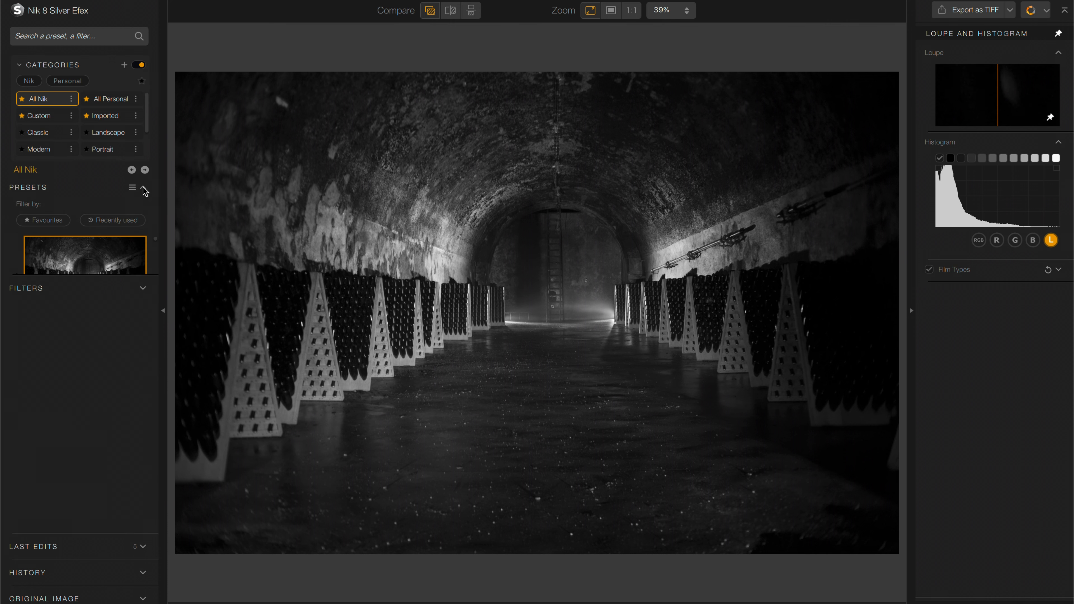
pyautogui.click(112, 449)
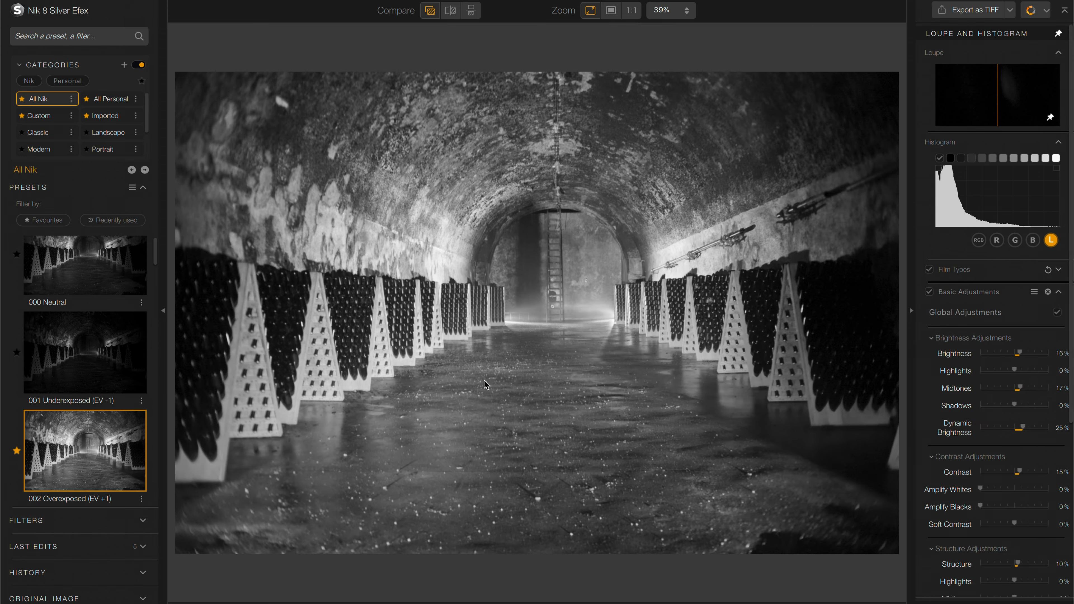
pyautogui.scroll(-4, 977, 463)
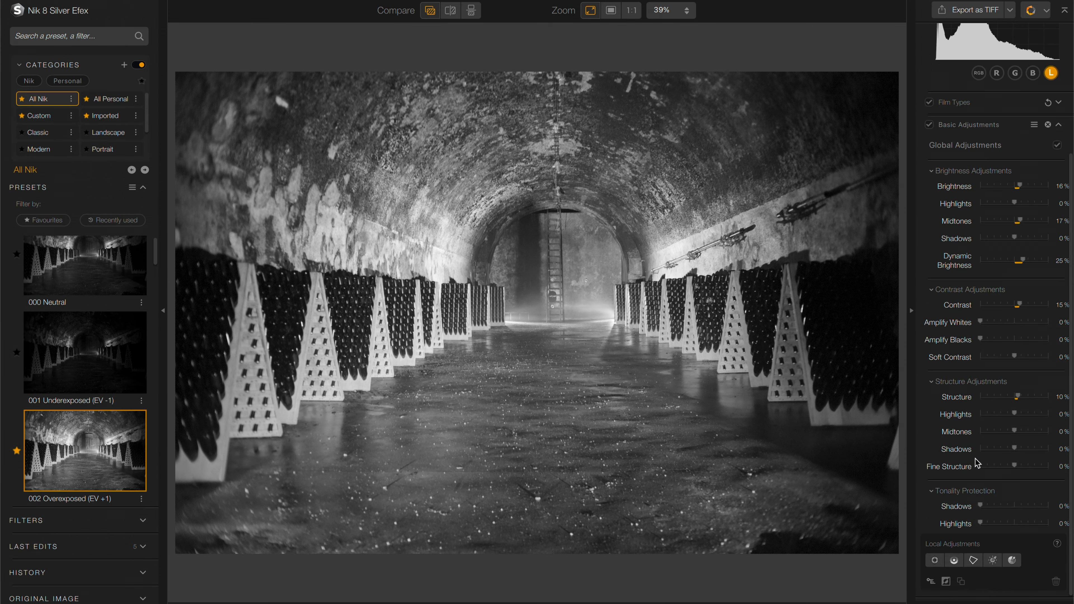
pyautogui.scroll(4, 977, 462)
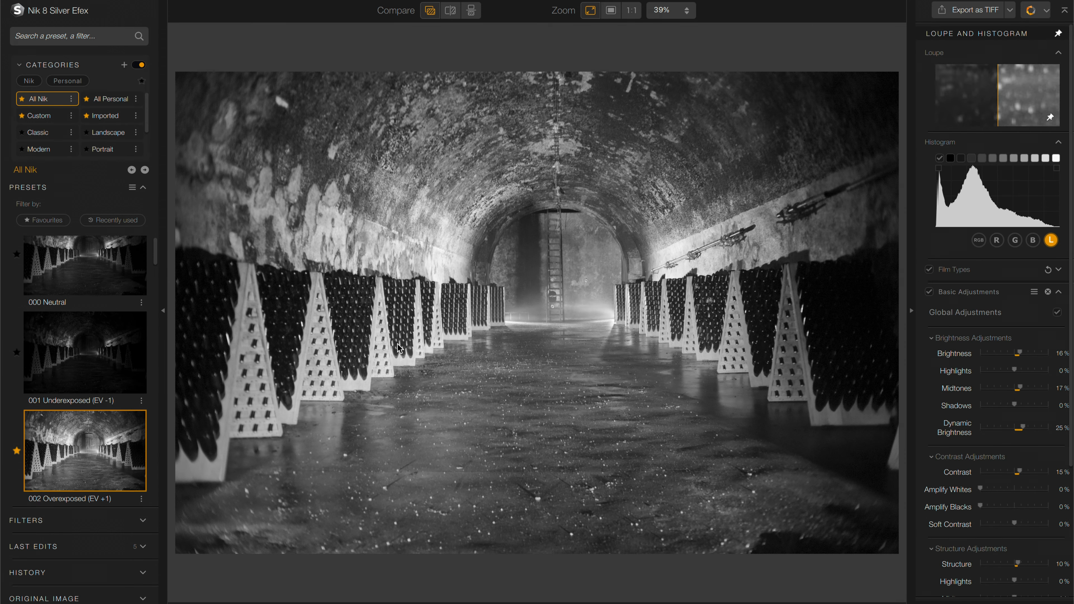
pyautogui.click(122, 282)
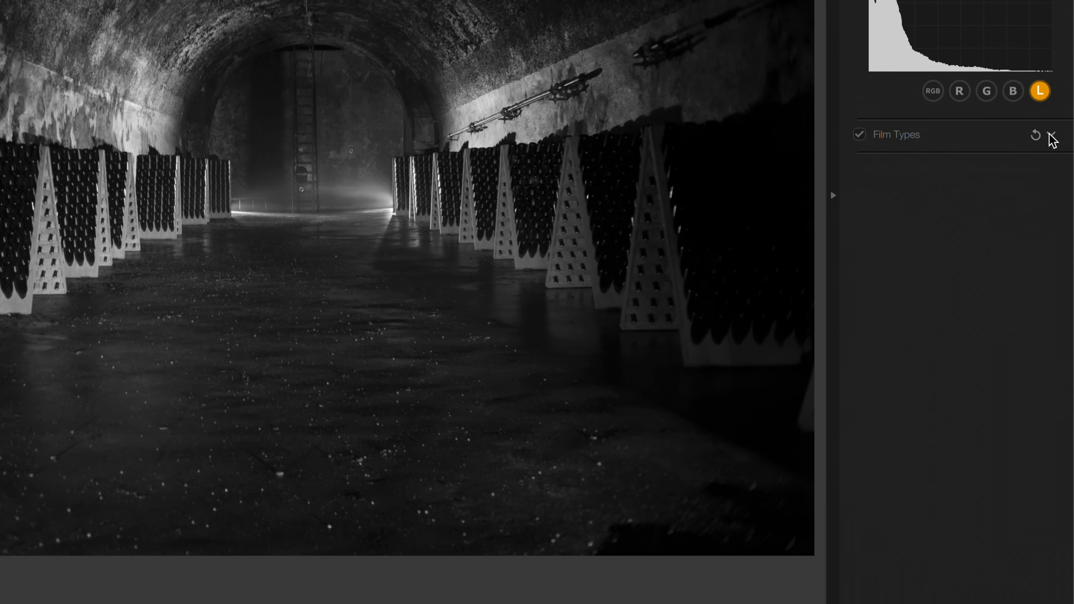
# - Preview the available film types on the cellar photo and choose Kodak ISO 32 Panatomic X
pyautogui.click(1058, 269)
pyautogui.scroll(-3, 1049, 134)
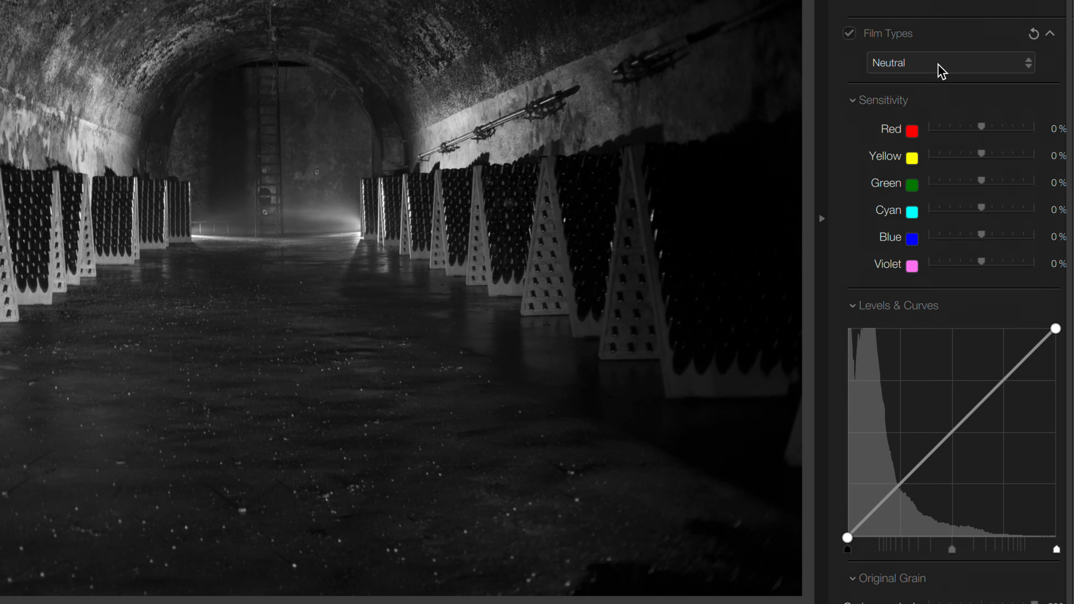
pyautogui.click(938, 68)
pyautogui.scroll(-10, 938, 241)
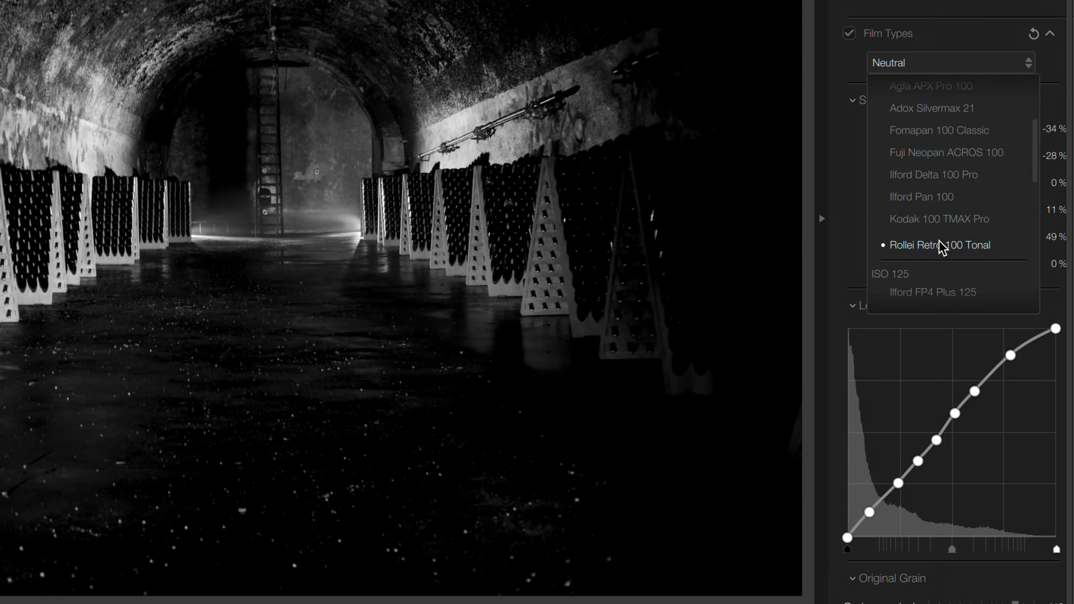
pyautogui.scroll(-8, 939, 241)
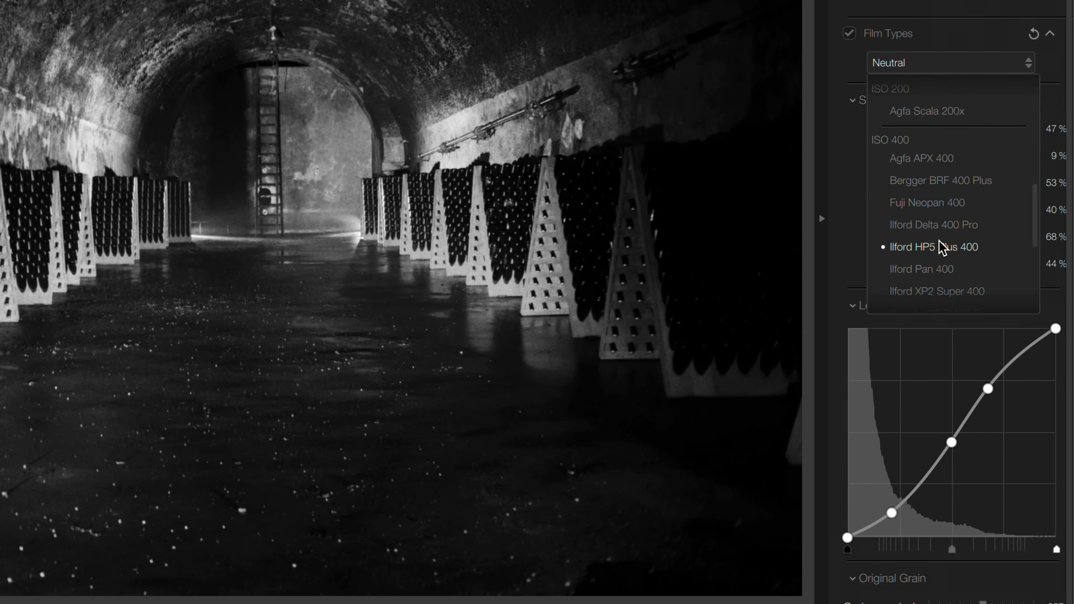
pyautogui.scroll(15, 939, 241)
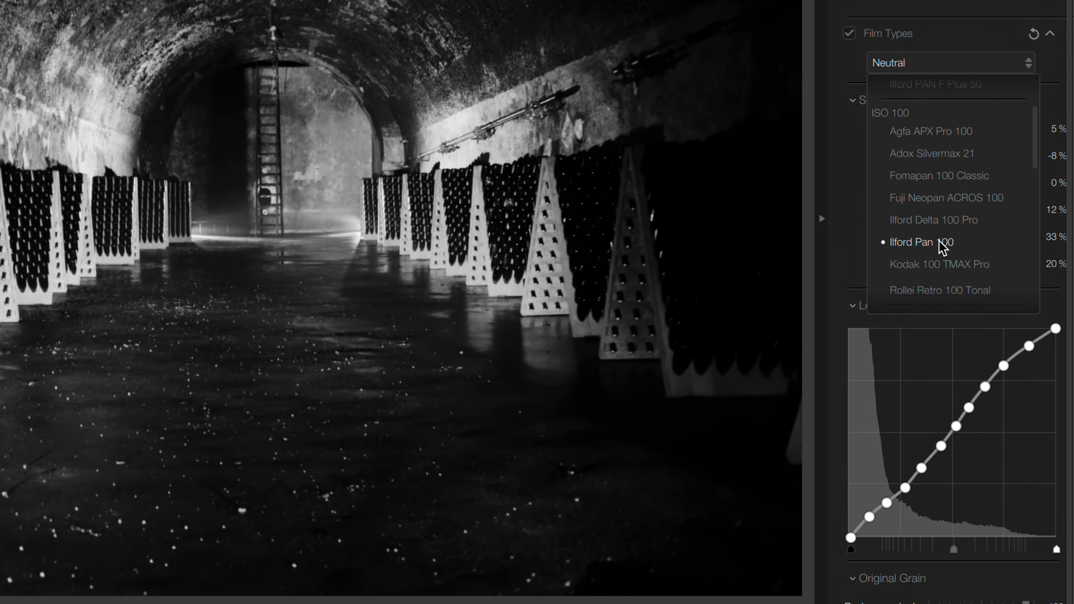
pyautogui.click(926, 139)
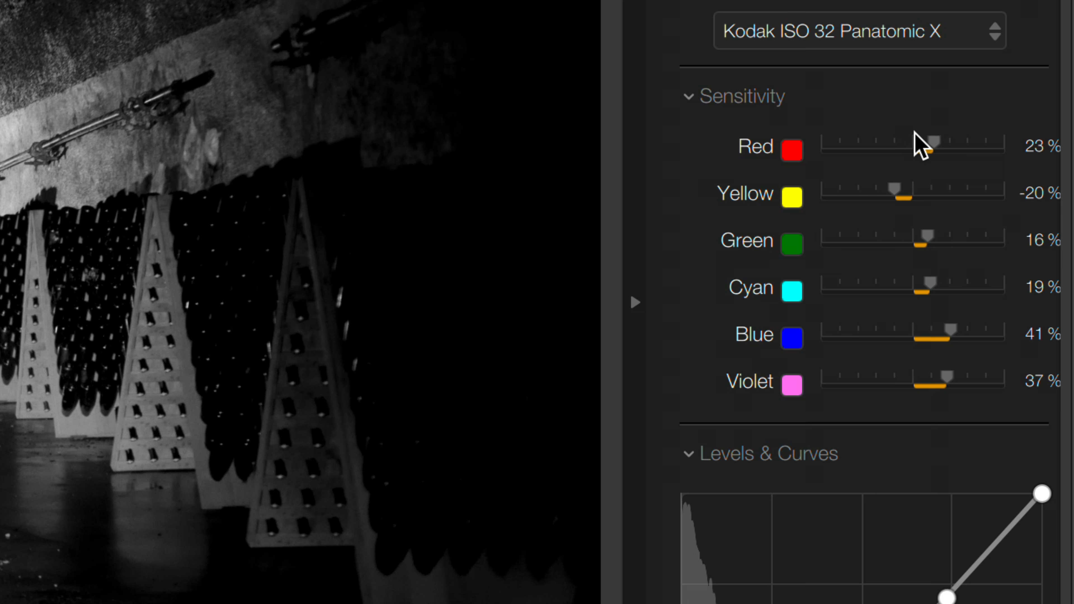
# - Set the film's red sensitivity to 3% and yellow to 15%, and show the original colour image for reference
pyautogui.moveTo(940, 150); pyautogui.dragTo(868, 154)
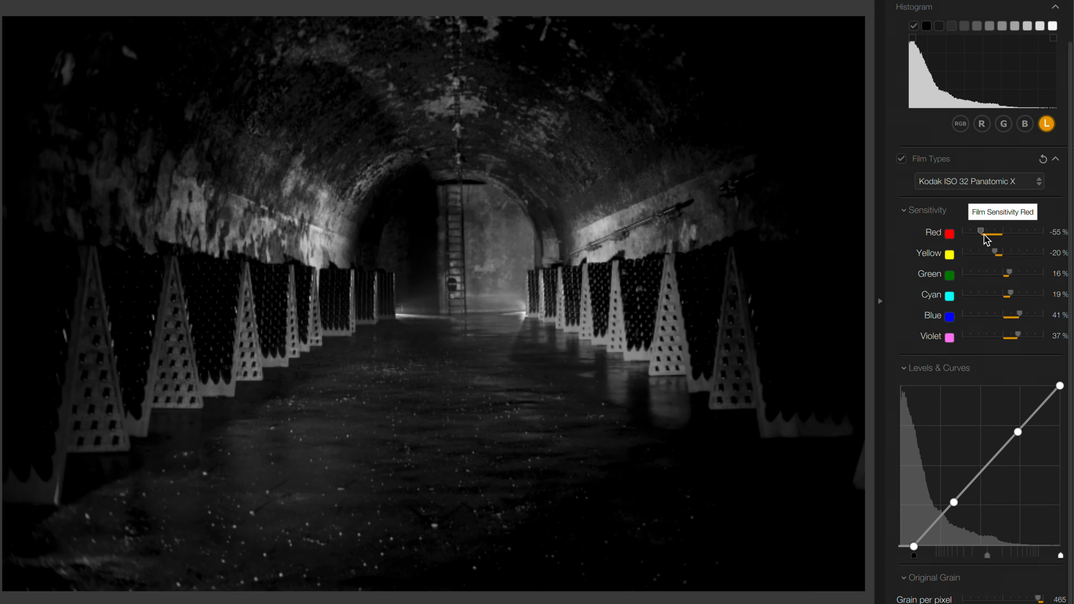
pyautogui.moveTo(984, 236); pyautogui.dragTo(1009, 256)
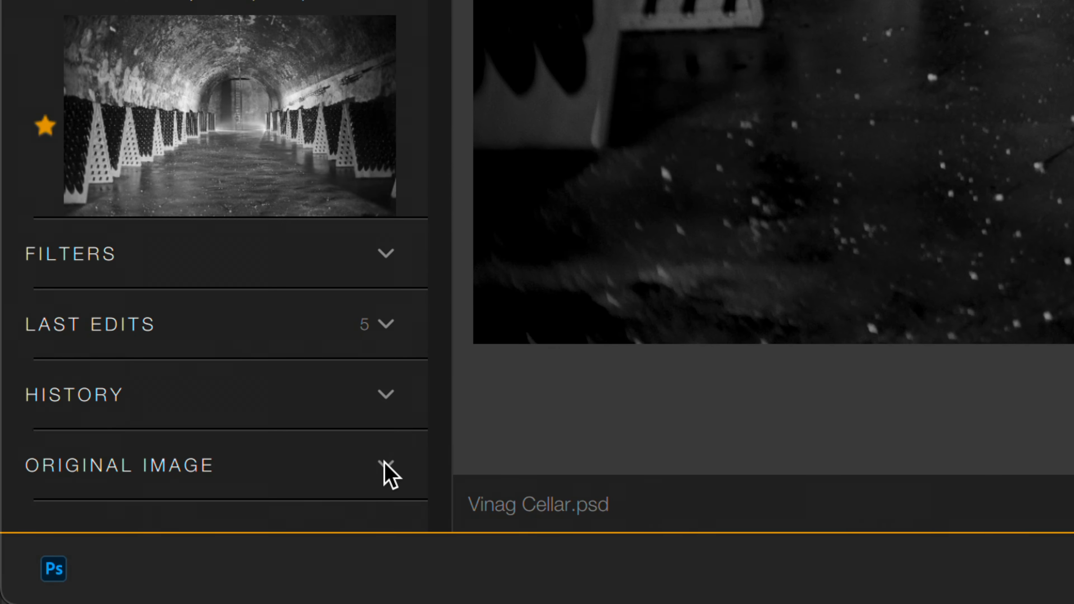
pyautogui.click(385, 464)
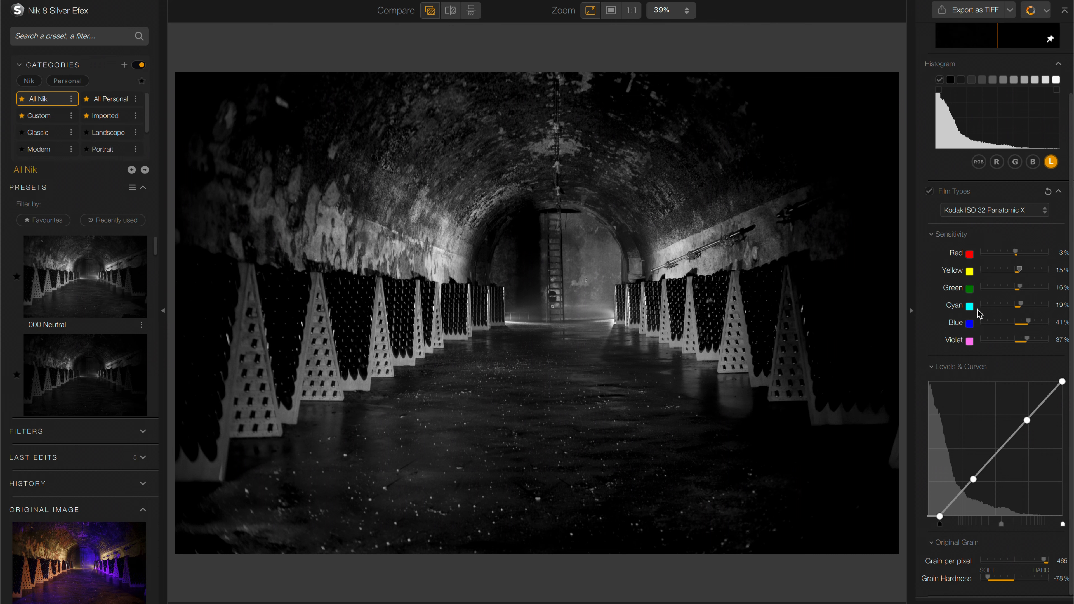
# - Set the film's blue sensitivity to 79% and move the curve's black point fully into the zero corner
pyautogui.doubleClick(1024, 324)
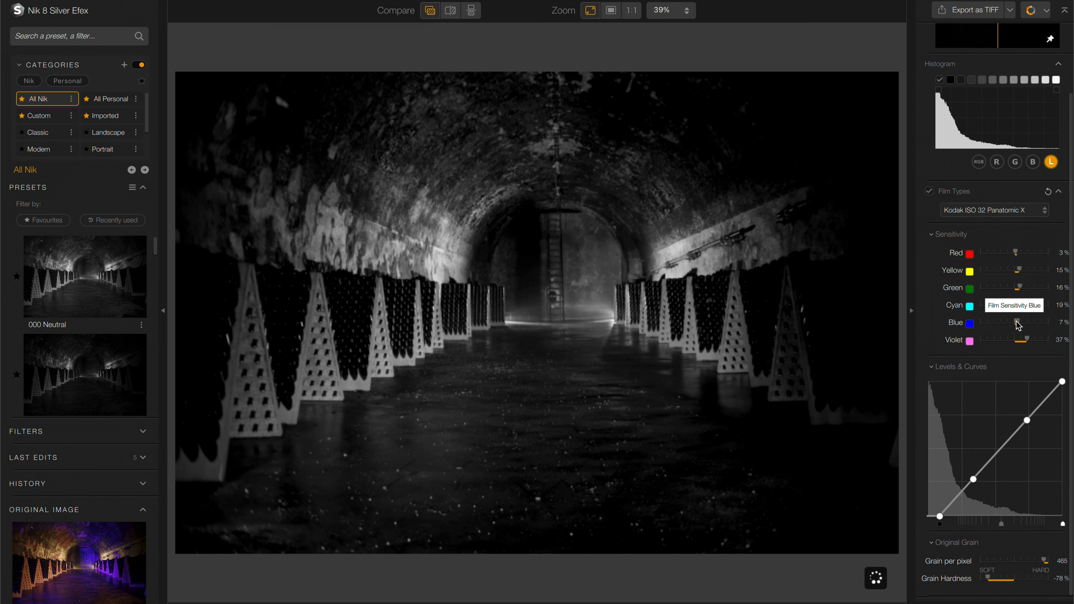
pyautogui.moveTo(1020, 324); pyautogui.dragTo(1041, 324)
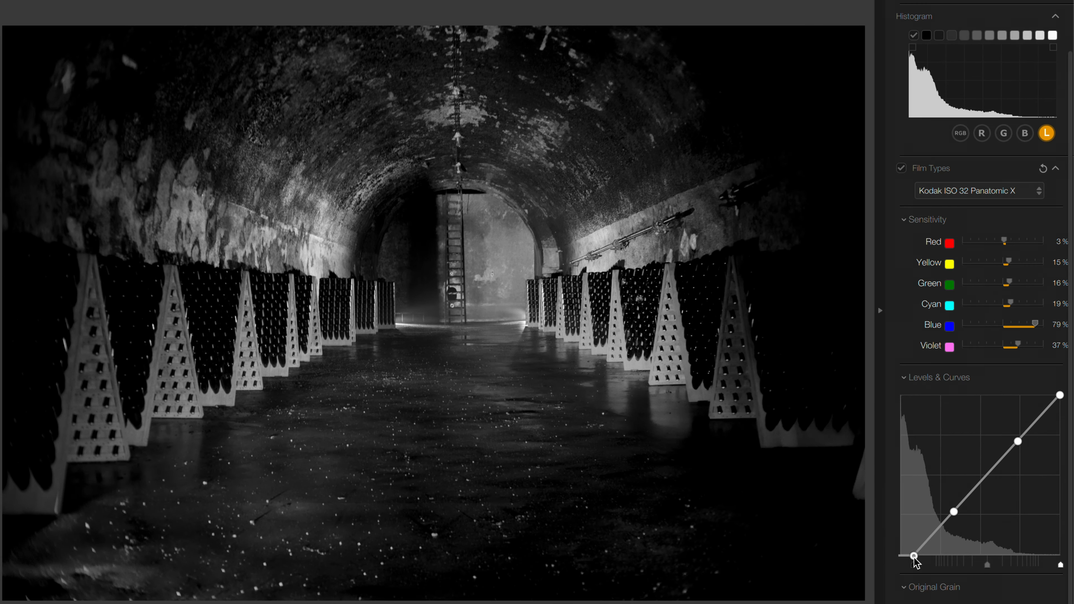
pyautogui.moveTo(914, 557); pyautogui.dragTo(892, 552)
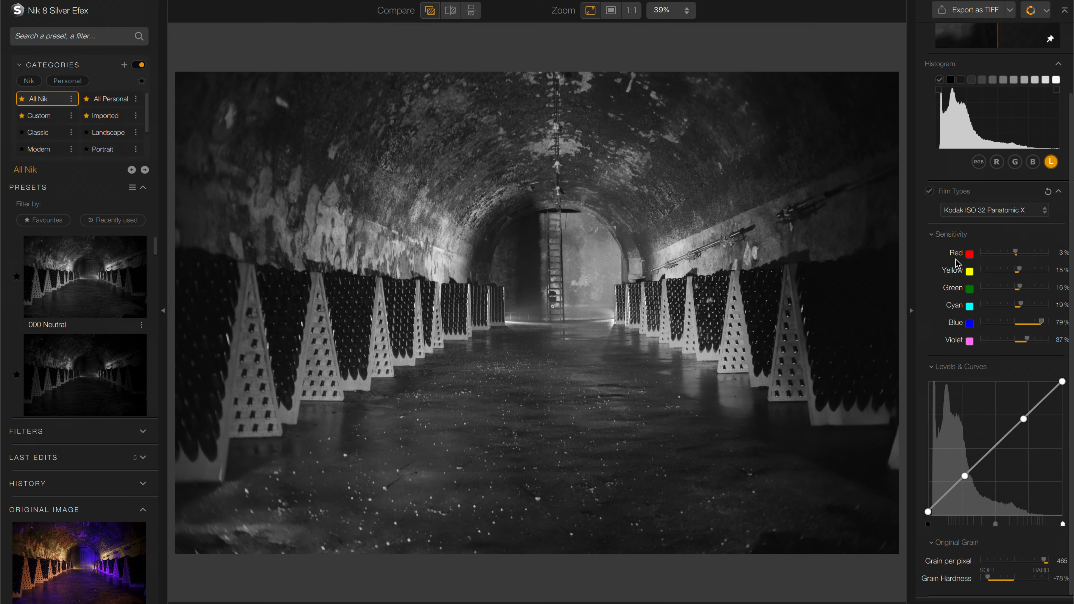
# - Set the film's yellow sensitivity to -13% and its red sensitivity to -37%
pyautogui.click(1016, 270)
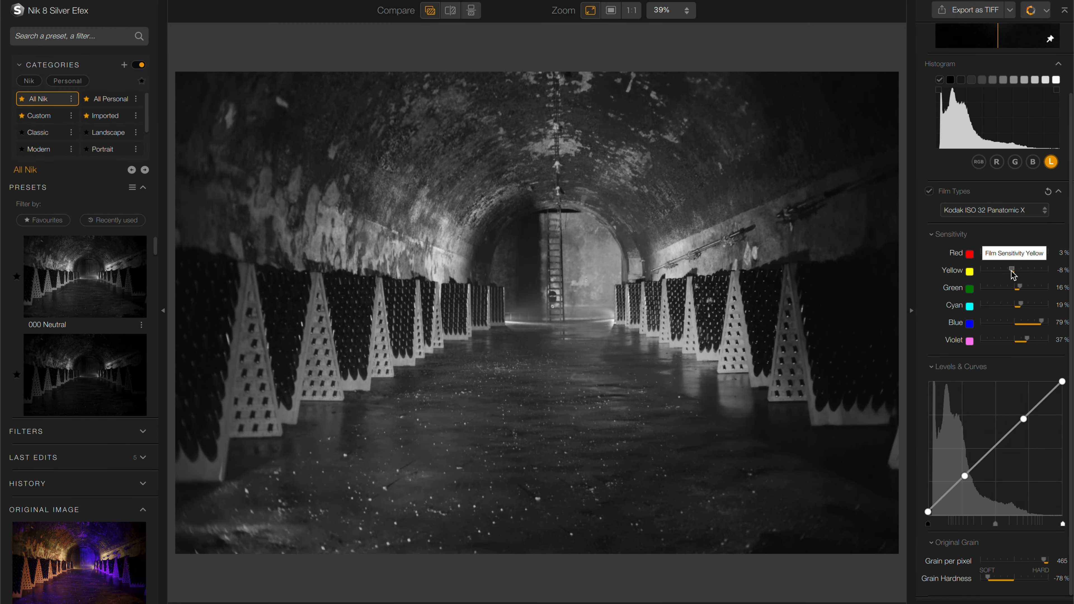
pyautogui.moveTo(1013, 252); pyautogui.dragTo(1003, 253)
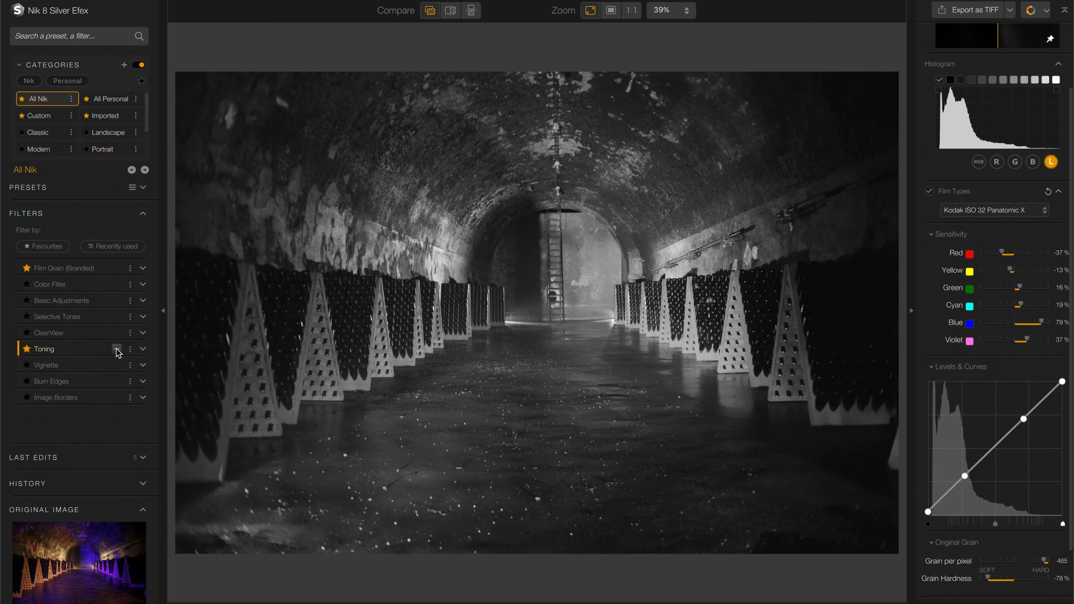
# - Add the Toning filter to the cellar photo and apply Ambrotype toning preset 22
pyautogui.click(117, 351)
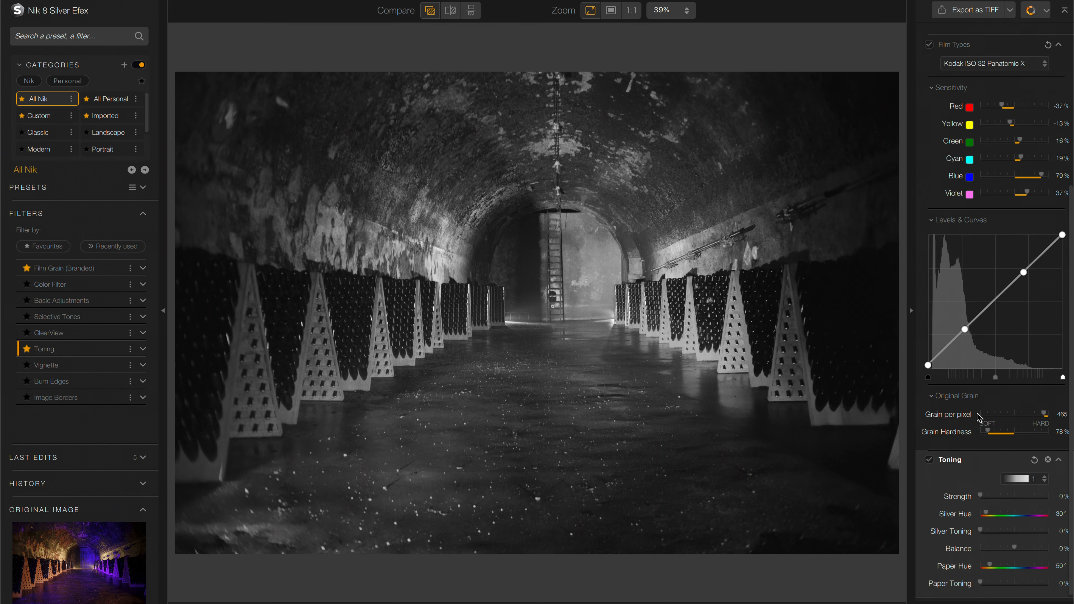
pyautogui.click(1034, 485)
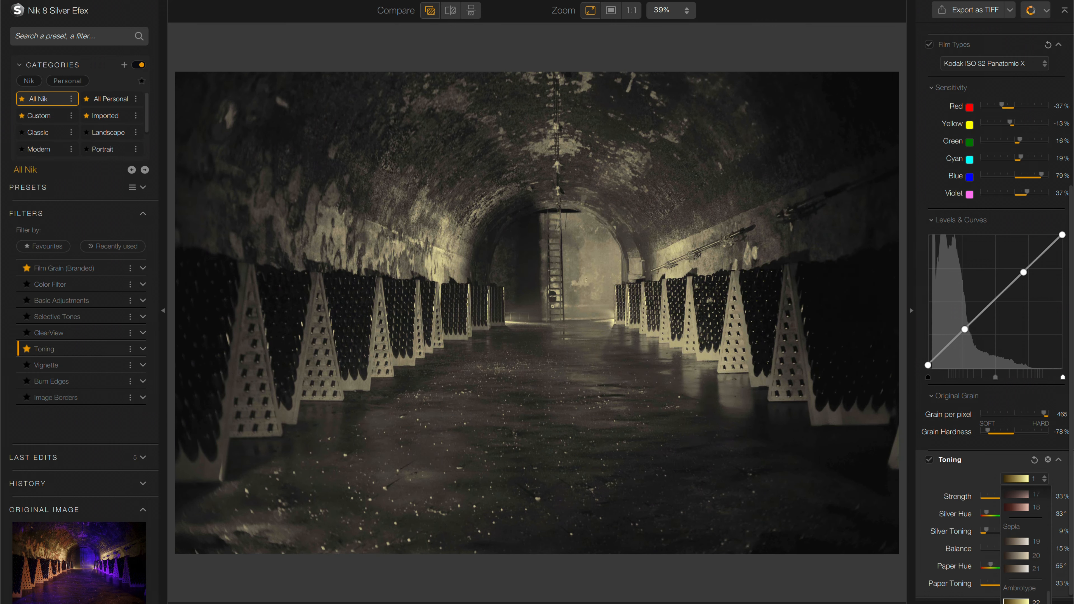
pyautogui.click(1020, 601)
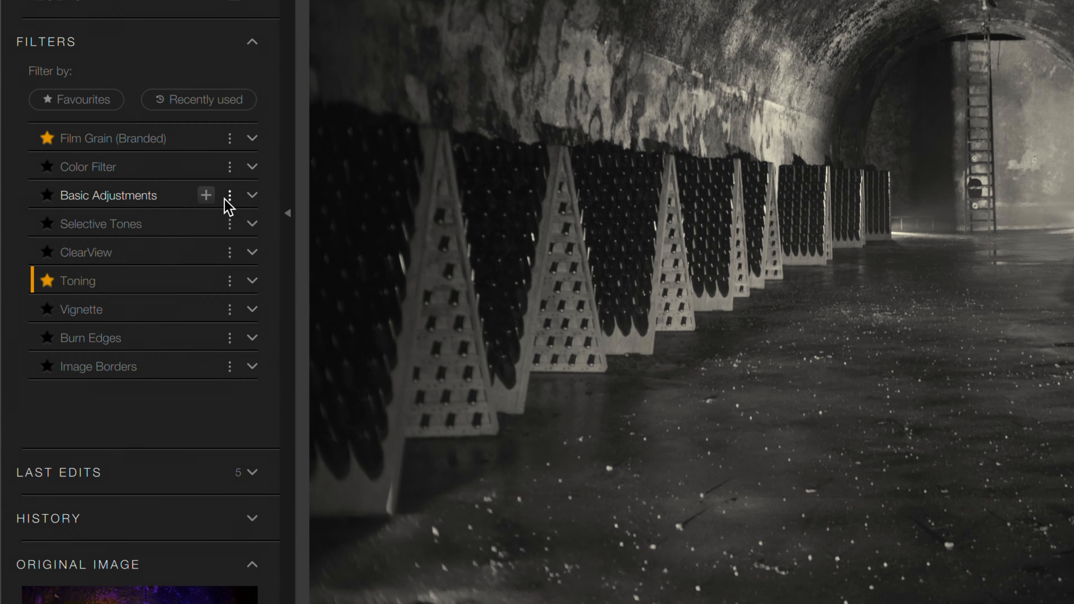
# - Add the Basic Adjustments filter and outline the cellar floor with a closed six-point control polygon
pyautogui.click(116, 300)
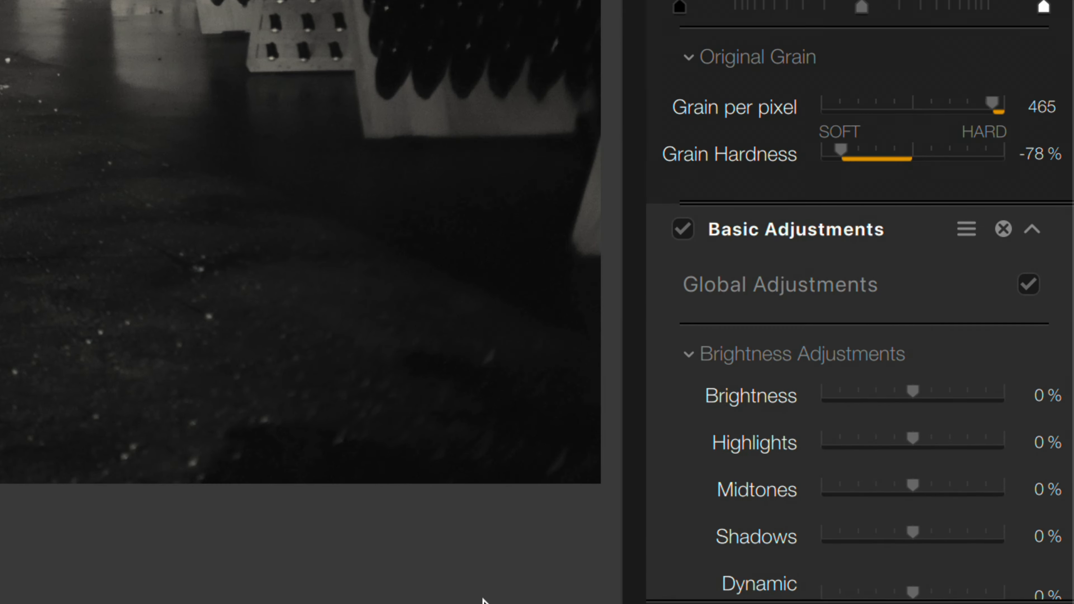
pyautogui.scroll(-10, 803, 474)
pyautogui.scroll(-7, 799, 465)
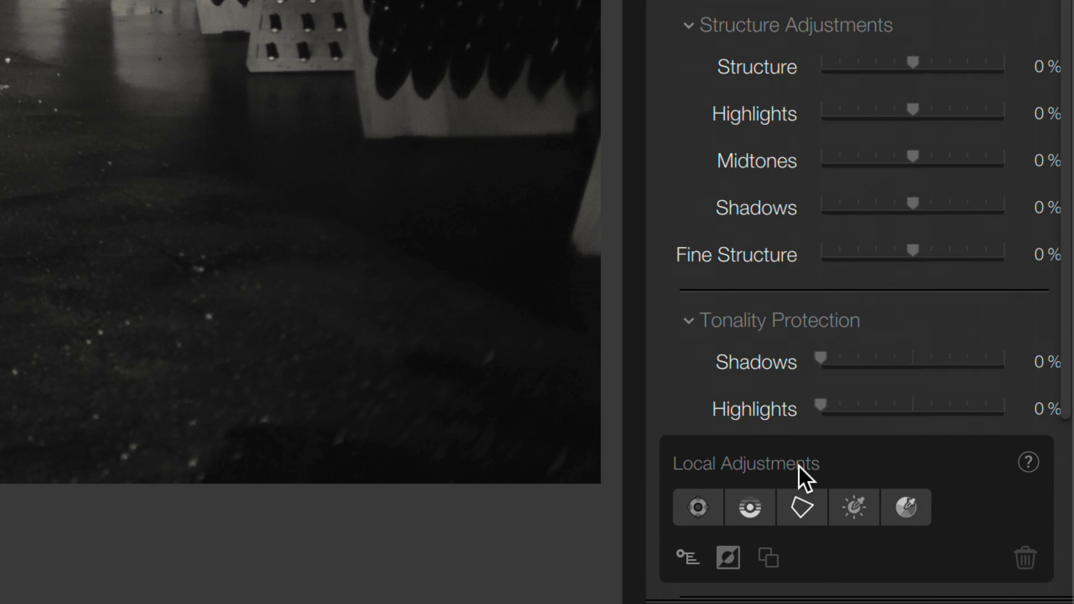
pyautogui.click(799, 501)
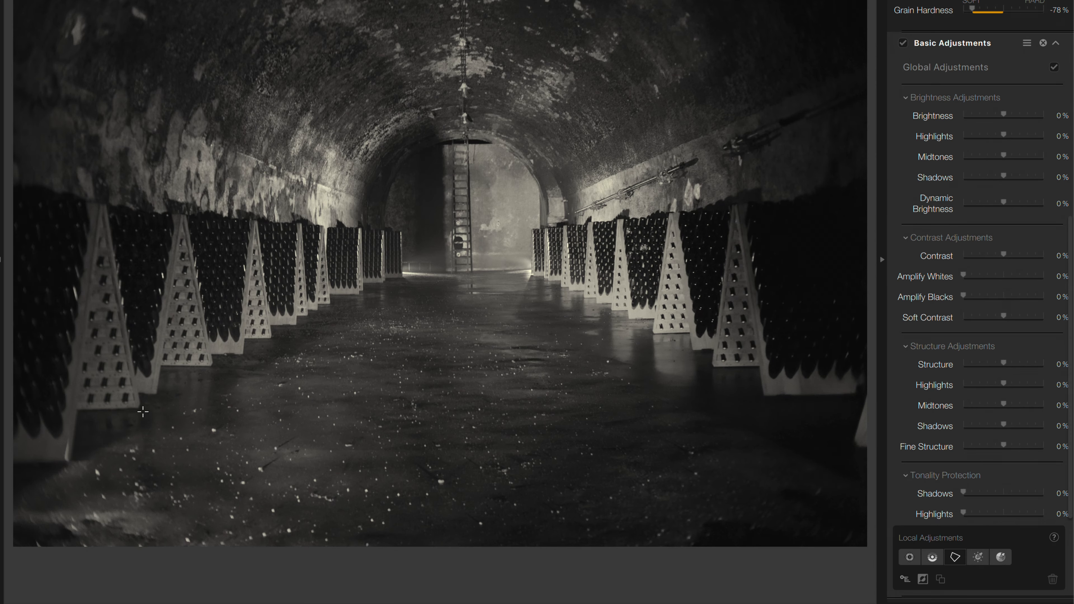
pyautogui.click(6, 497)
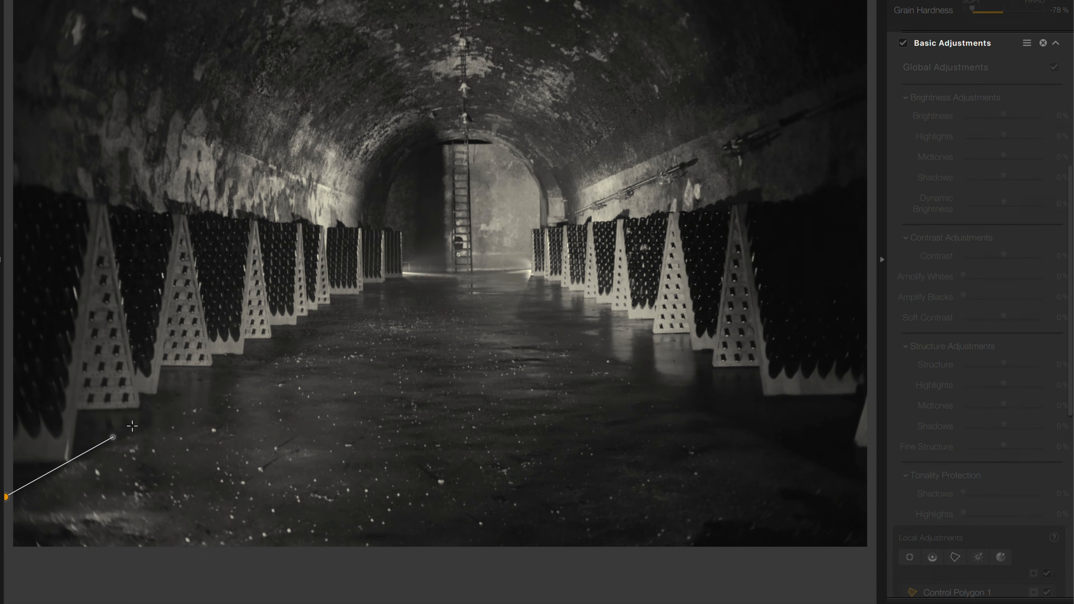
pyautogui.click(528, 267)
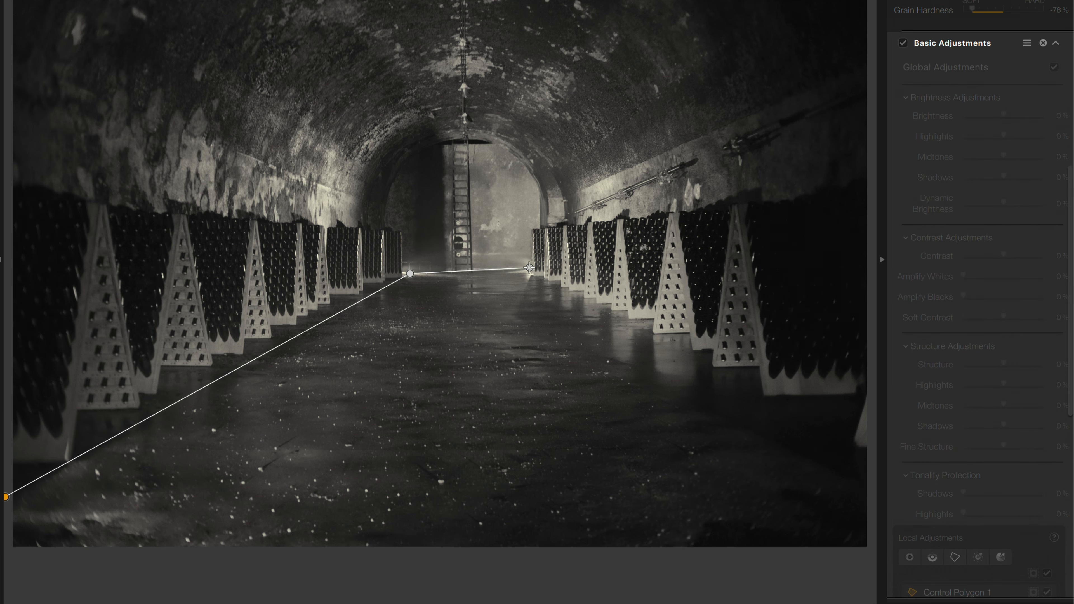
pyautogui.click(872, 422)
pyautogui.click(869, 560)
pyautogui.click(8, 558)
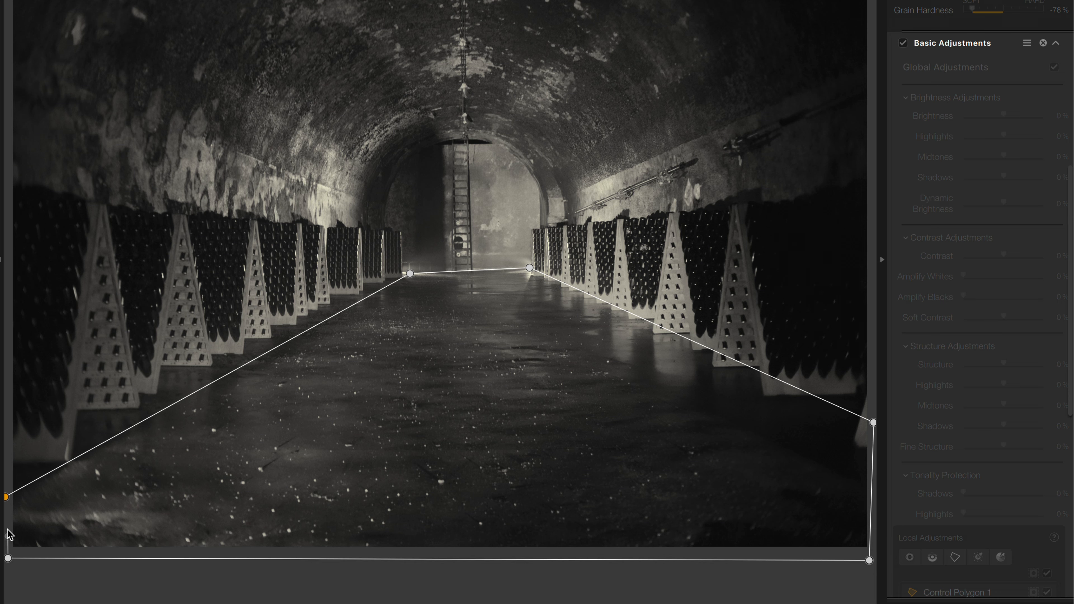
pyautogui.click(5, 497)
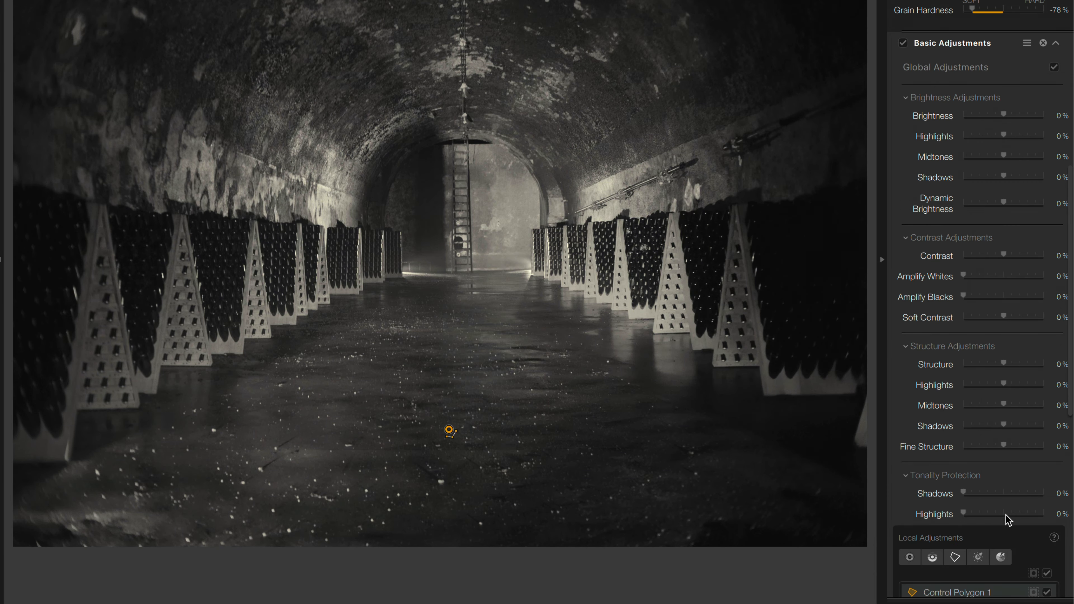
# - Fit the control polygon's far-right and near-right corners to the floor edge using its mask, and reduce the polygon's brightness
pyautogui.click(1032, 592)
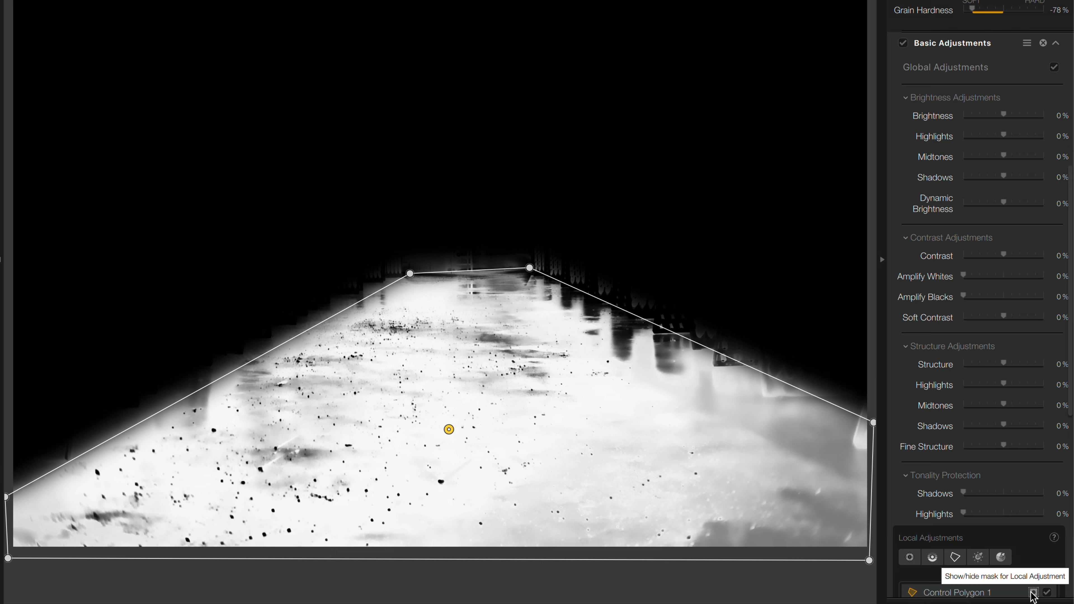
pyautogui.moveTo(529, 268); pyautogui.dragTo(523, 271)
pyautogui.moveTo(873, 422); pyautogui.dragTo(866, 439)
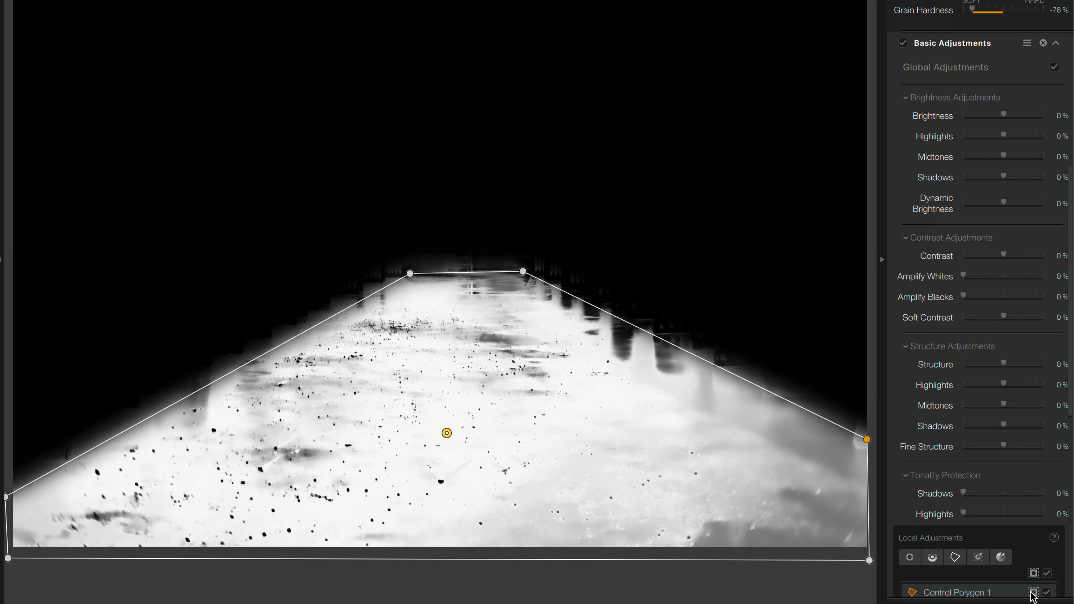
pyautogui.click(1002, 557)
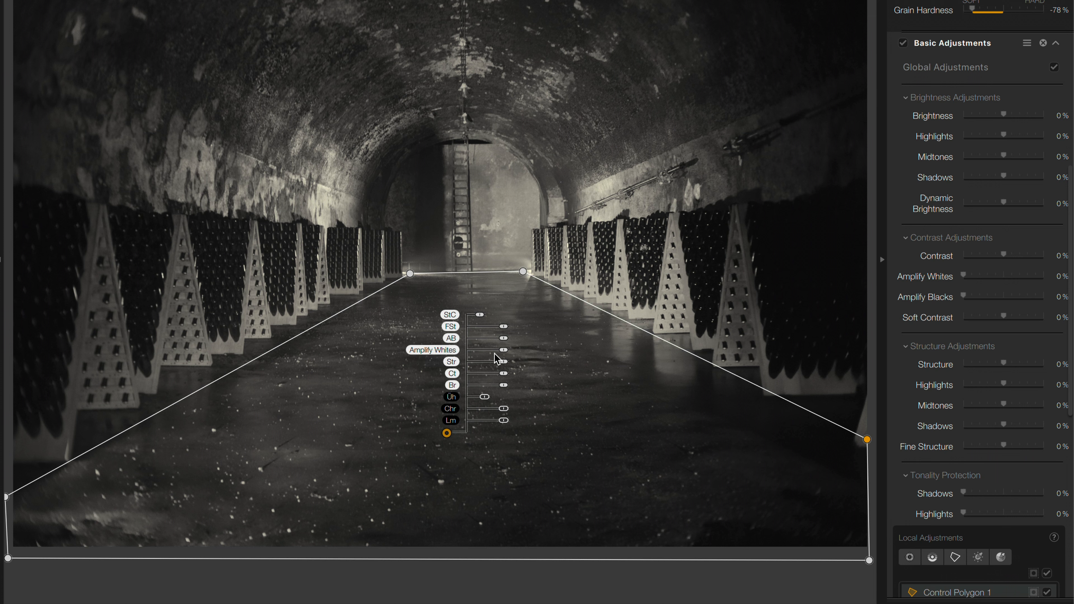
pyautogui.moveTo(505, 390); pyautogui.dragTo(497, 390)
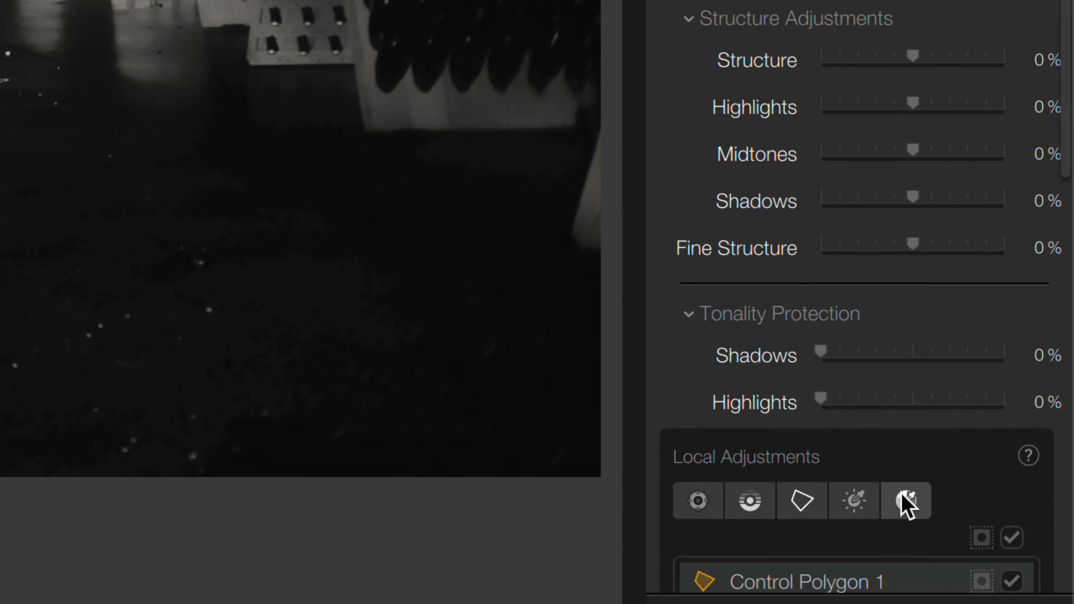
# - Create a color mask sampled from the end wall beside the ladder and display its mask
pyautogui.click(904, 499)
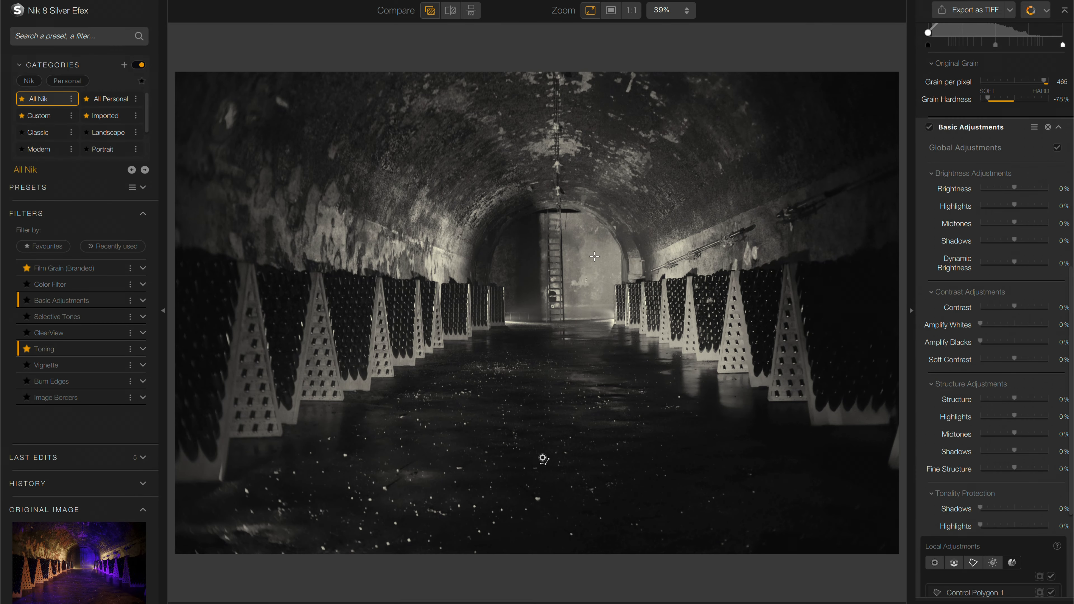
pyautogui.click(594, 257)
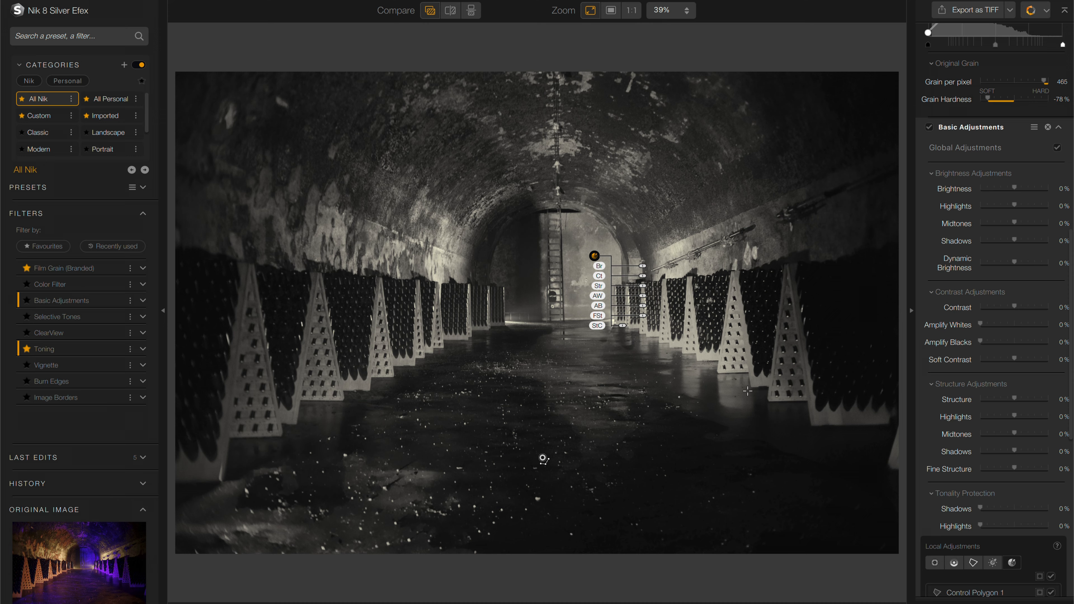
pyautogui.scroll(-3, 963, 524)
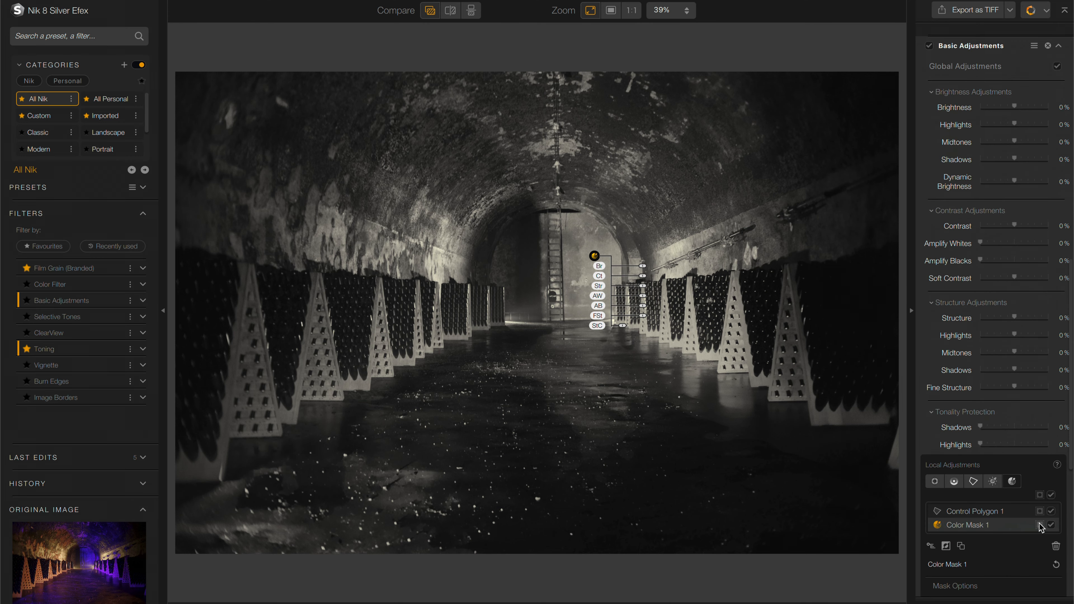
pyautogui.click(1040, 525)
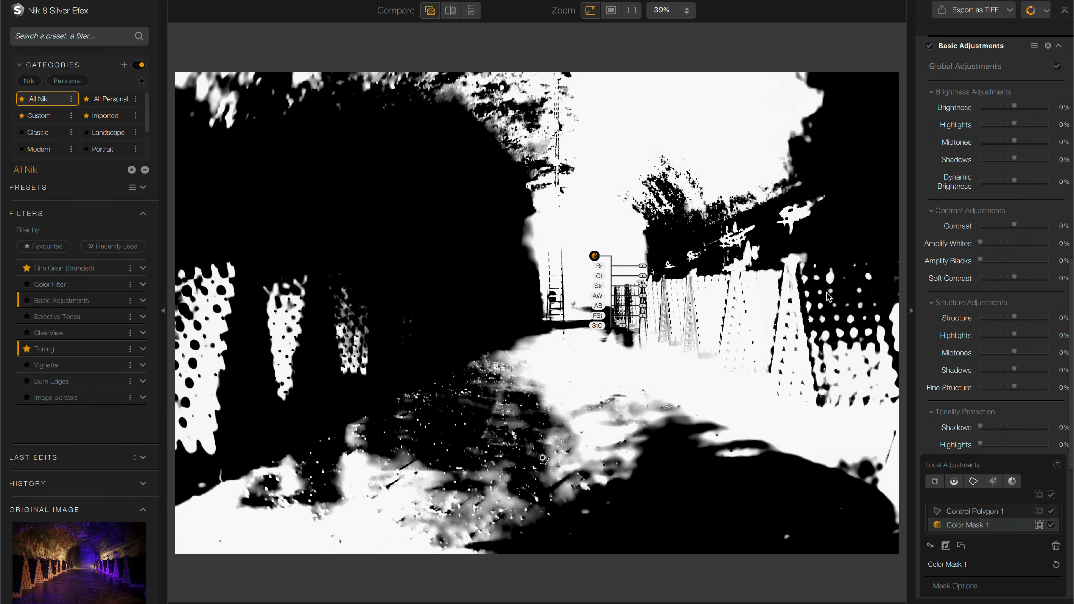
pyautogui.moveTo(595, 256); pyautogui.dragTo(485, 363)
pyautogui.moveTo(422, 337); pyautogui.dragTo(604, 256)
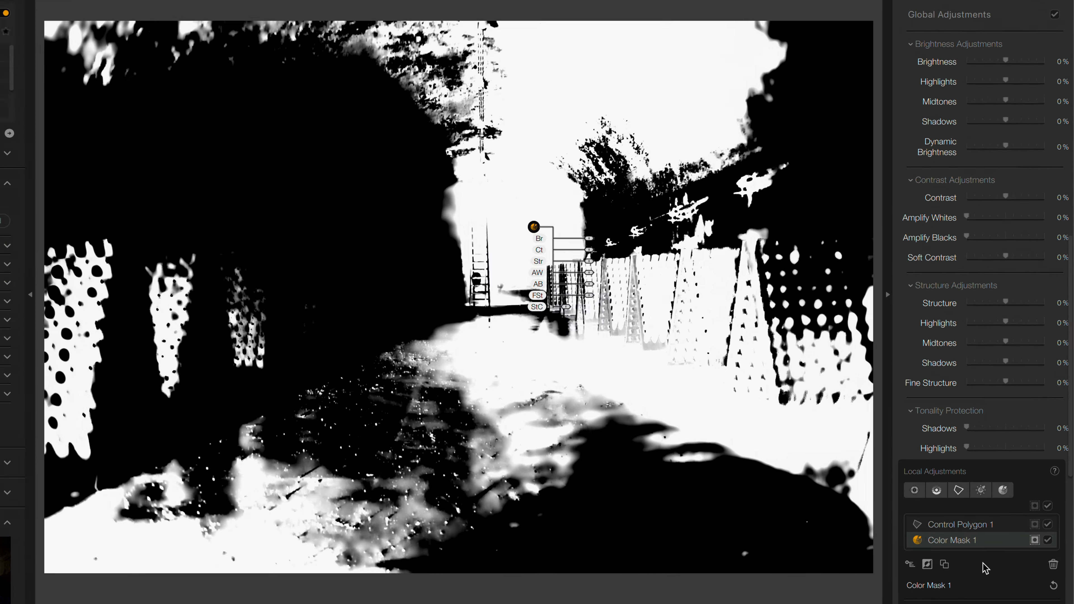
# - Unlink the color mask's range and falloff handles and narrow its hue range to a thin band of blue
pyautogui.scroll(-5, 995, 548)
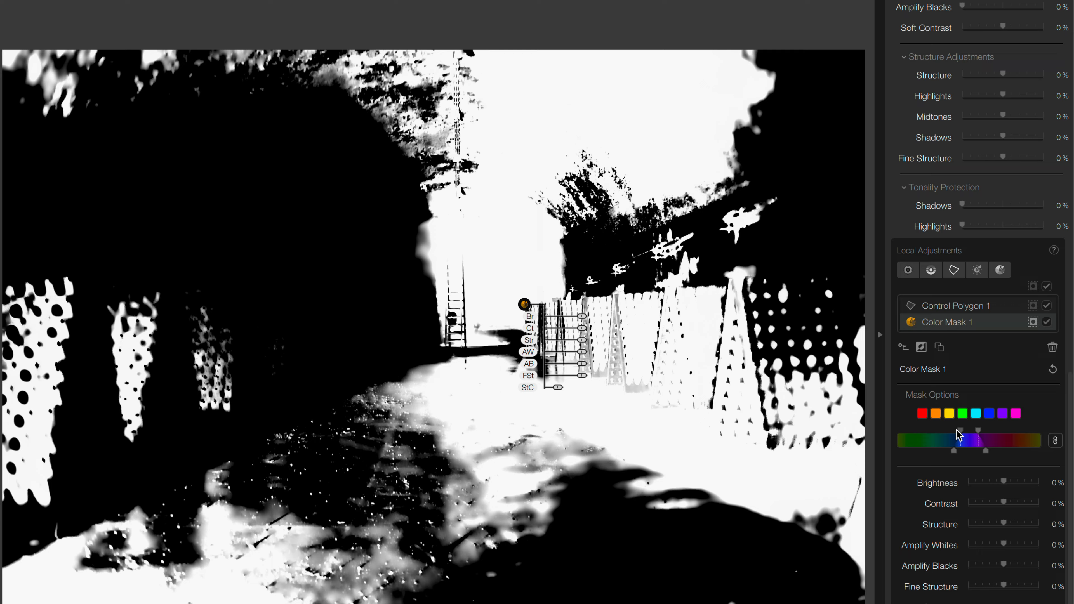
pyautogui.moveTo(959, 436); pyautogui.dragTo(958, 430)
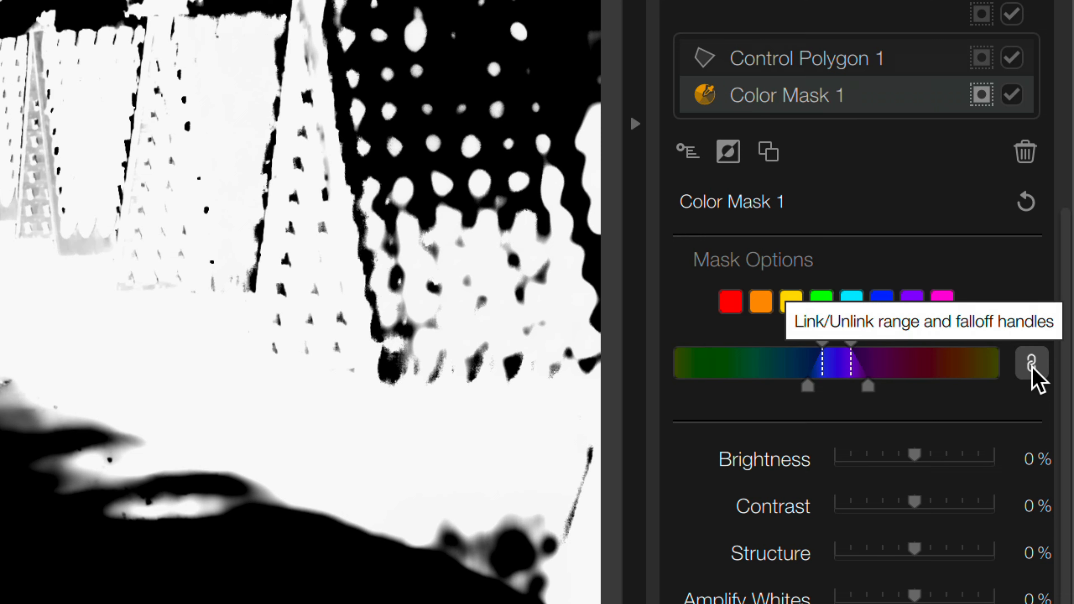
pyautogui.moveTo(810, 380); pyautogui.dragTo(787, 383)
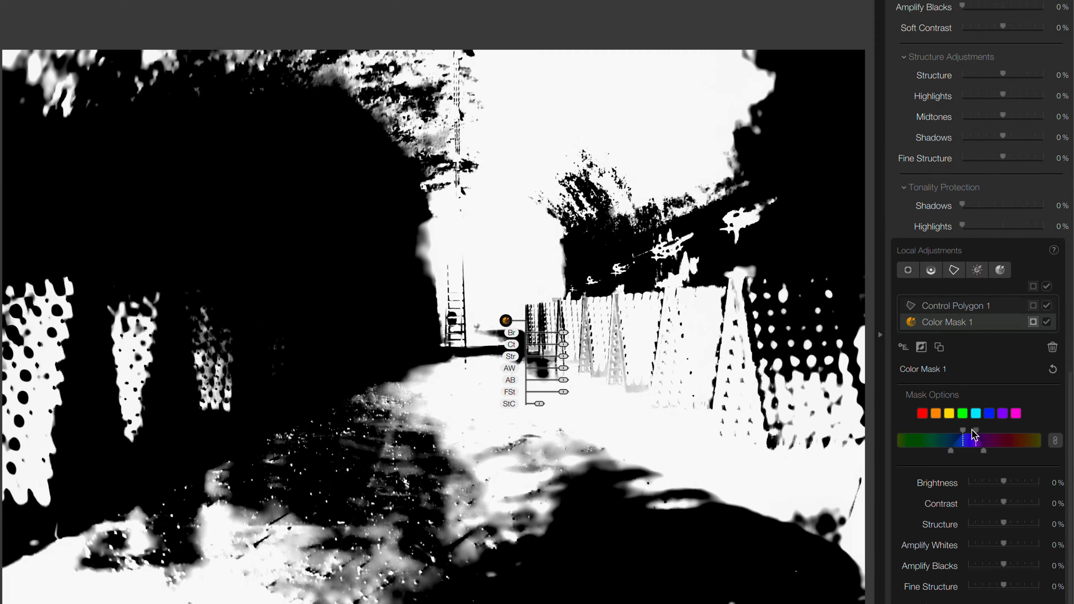
pyautogui.moveTo(848, 337); pyautogui.dragTo(832, 339)
pyautogui.moveTo(968, 436); pyautogui.dragTo(967, 437)
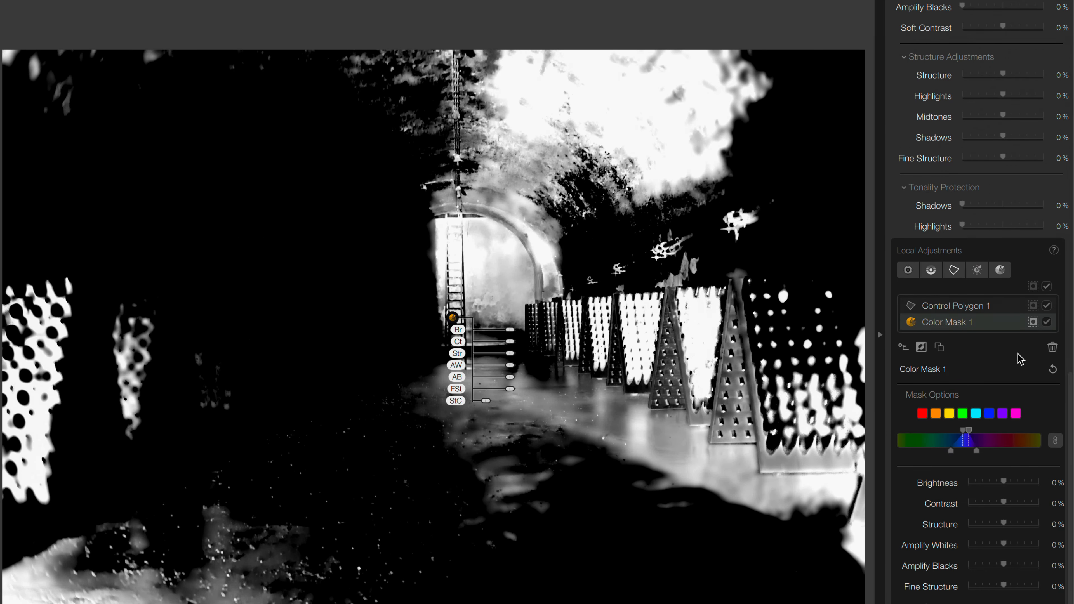
# - Hide the color mask overlay and set the masked area's Structure to 79%
pyautogui.click(1032, 323)
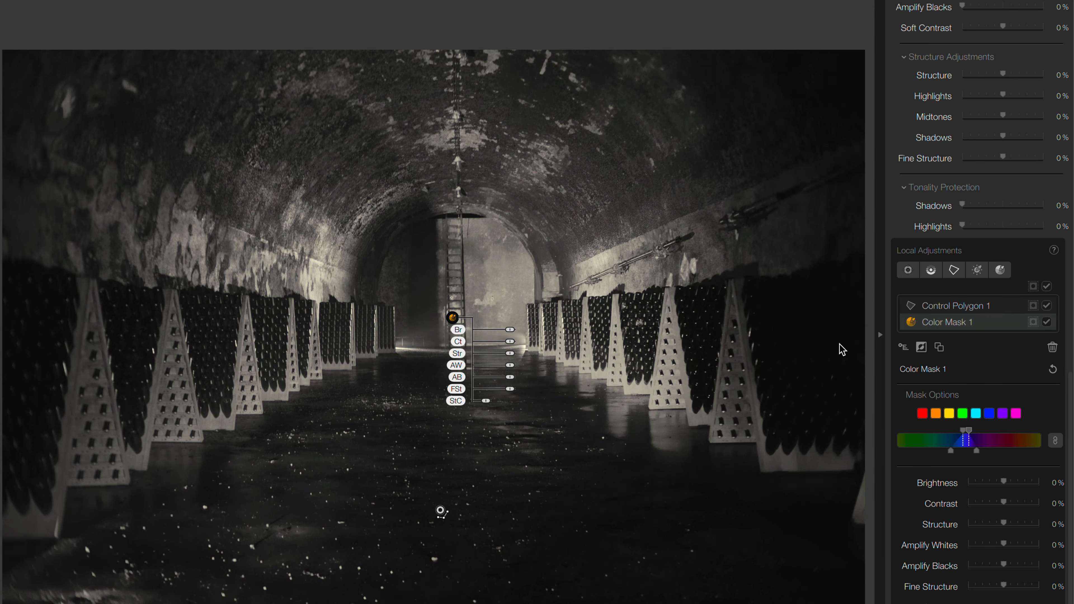
pyautogui.moveTo(511, 354); pyautogui.dragTo(529, 355)
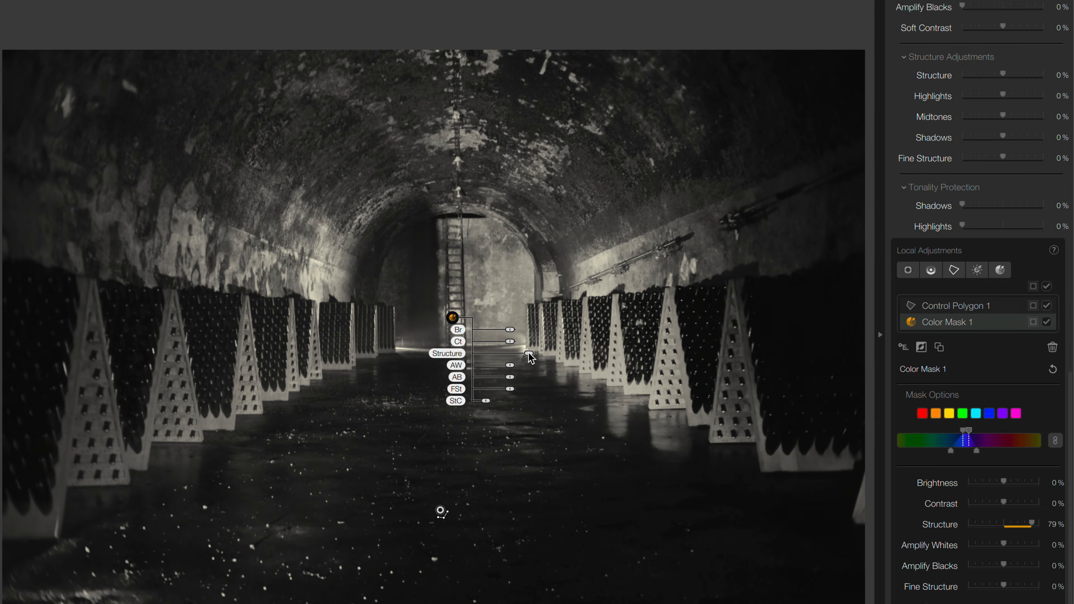